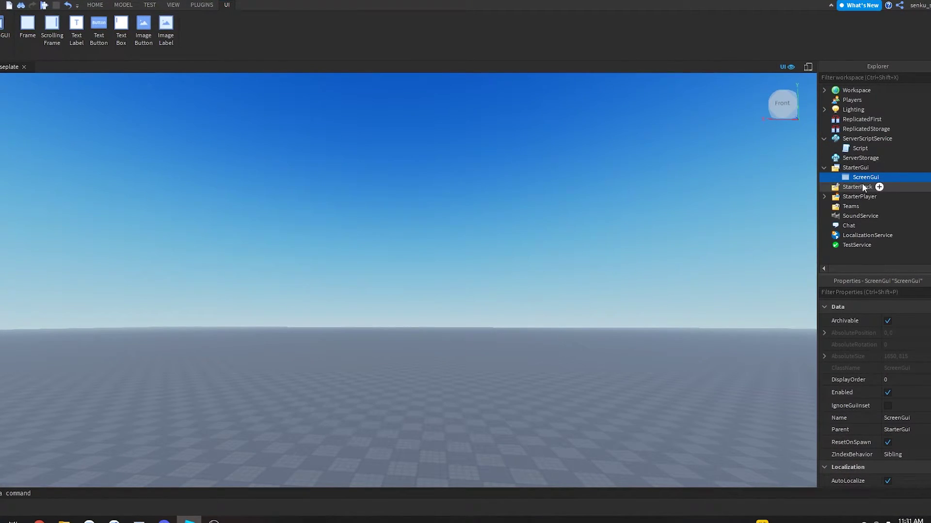
# Step: Insert a TextLabel into the ScreenGui
pyautogui.rightClick(848, 177)
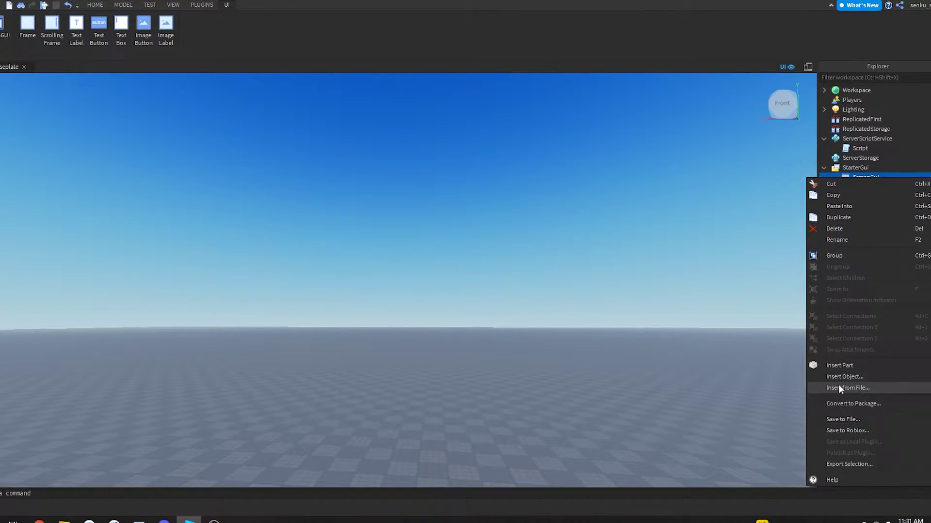
pyautogui.click(845, 376)
pyautogui.write('text')
pyautogui.click(849, 208)
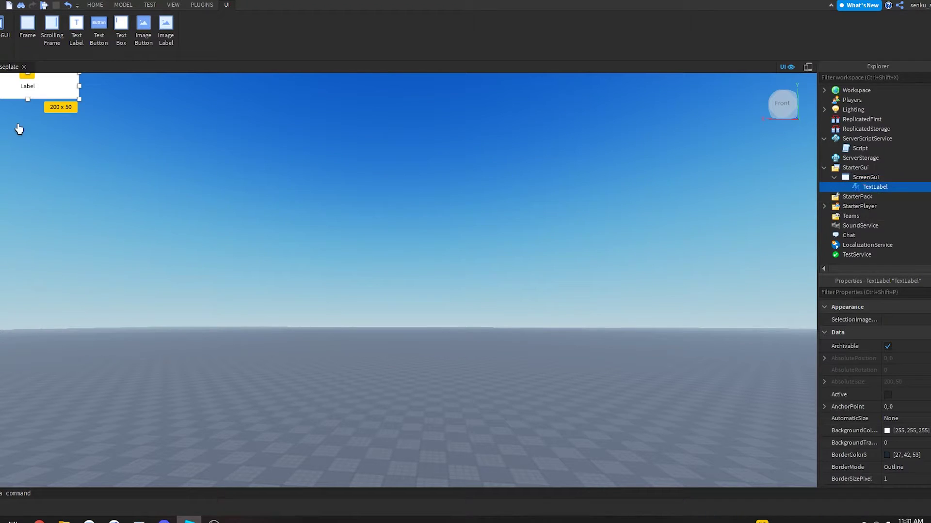
# Step: Set the TextLabel's Position to {0, 100},{0, 0}
pyautogui.moveTo(34, 87); pyautogui.dragTo(416, 304)
pyautogui.scroll(-5, 904, 398)
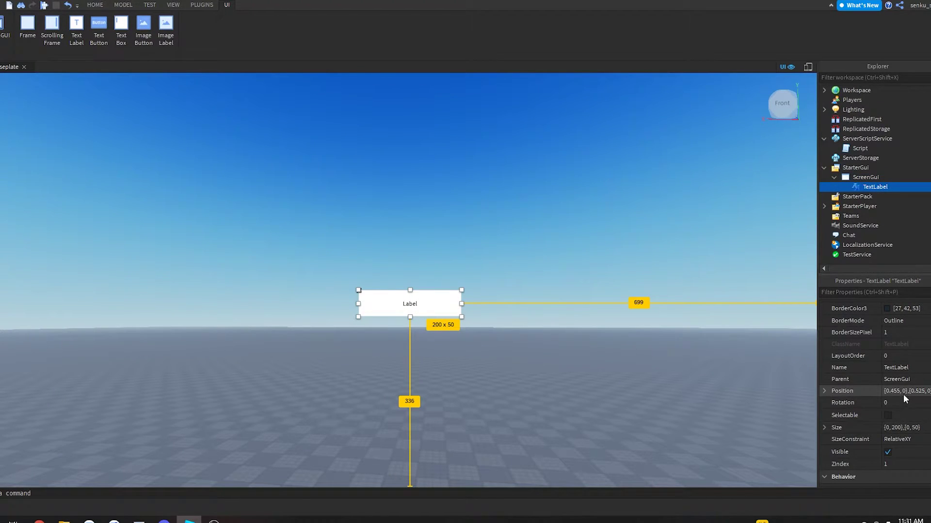
pyautogui.click(904, 391)
pyautogui.press('BackSpace')
pyautogui.press('BackSpace')
pyautogui.press('BackSpace')
pyautogui.press('BackSpace')
pyautogui.press('BackSpace')
pyautogui.press('BackSpace')
pyautogui.press('BackSpace')
pyautogui.press('BackSpace')
pyautogui.press('BackSpace')
pyautogui.press('BackSpace')
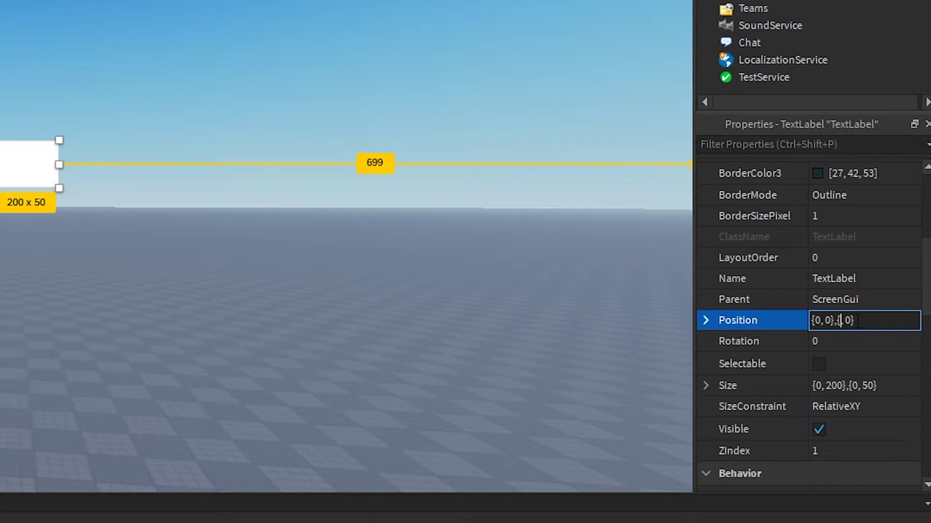
pyautogui.write('0')
pyautogui.press('Return')
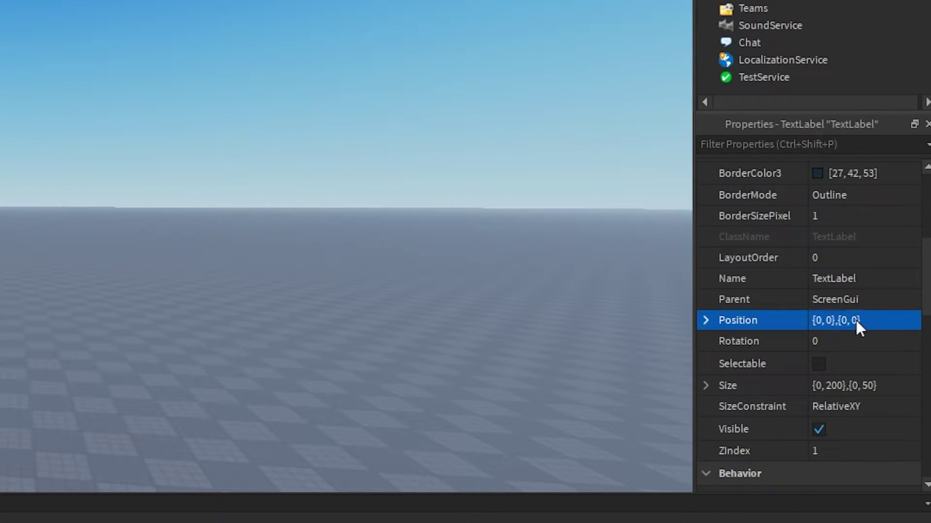
pyautogui.click(855, 318)
pyautogui.click(824, 320)
pyautogui.write('10')
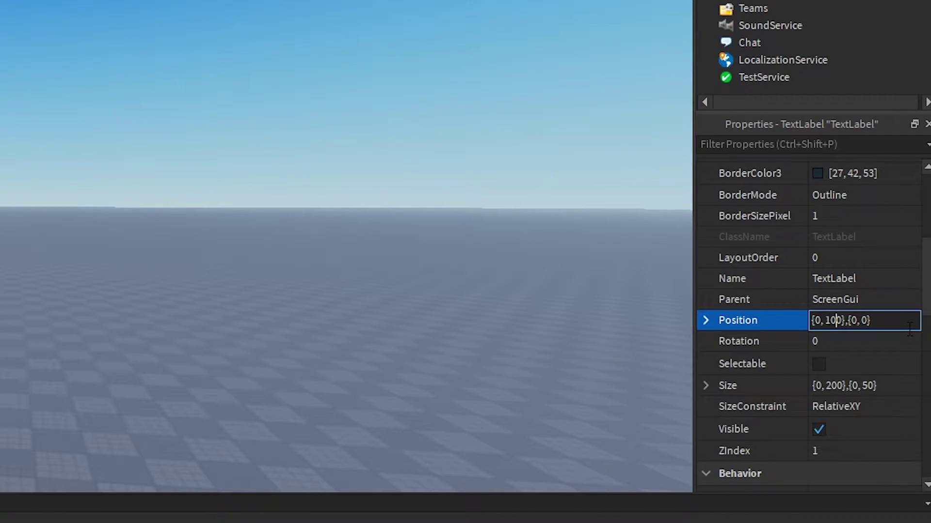
pyautogui.press('Return')
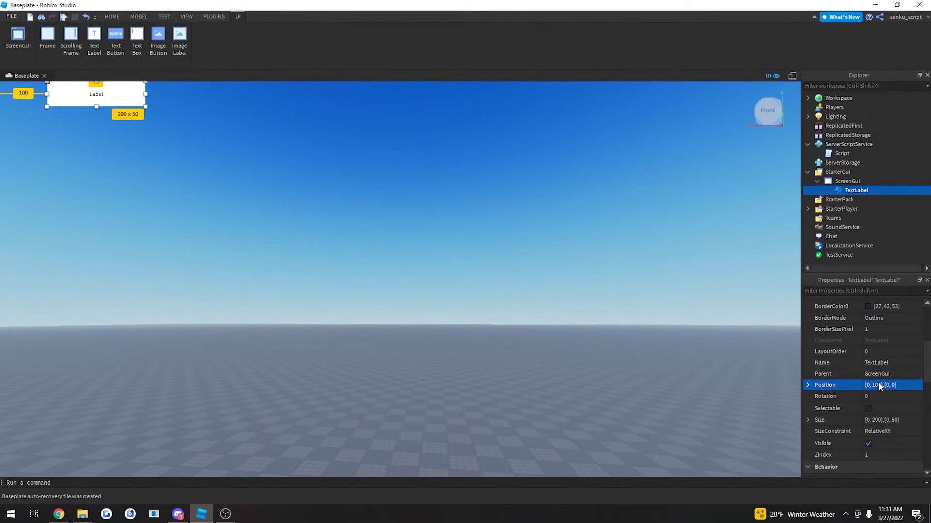
# Step: Change the TextLabel's Position X offset from 100 to 500, giving {0, 500},{0, 0}
pyautogui.doubleClick(858, 350)
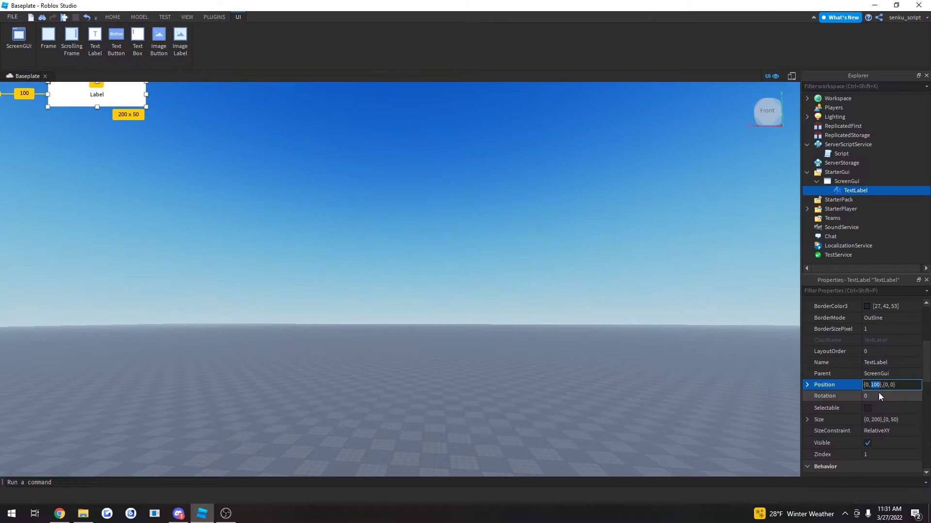
pyautogui.doubleClick(875, 385)
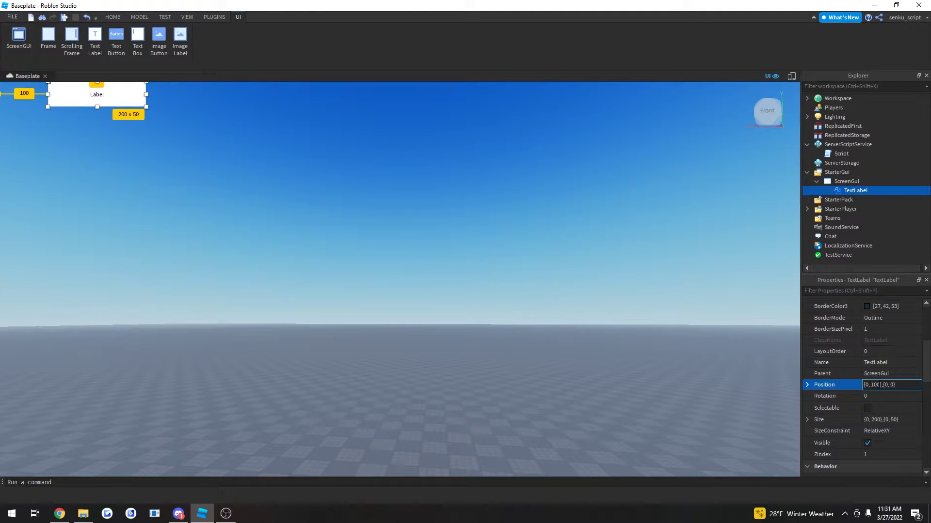
pyautogui.write('500')
pyautogui.press('Return')
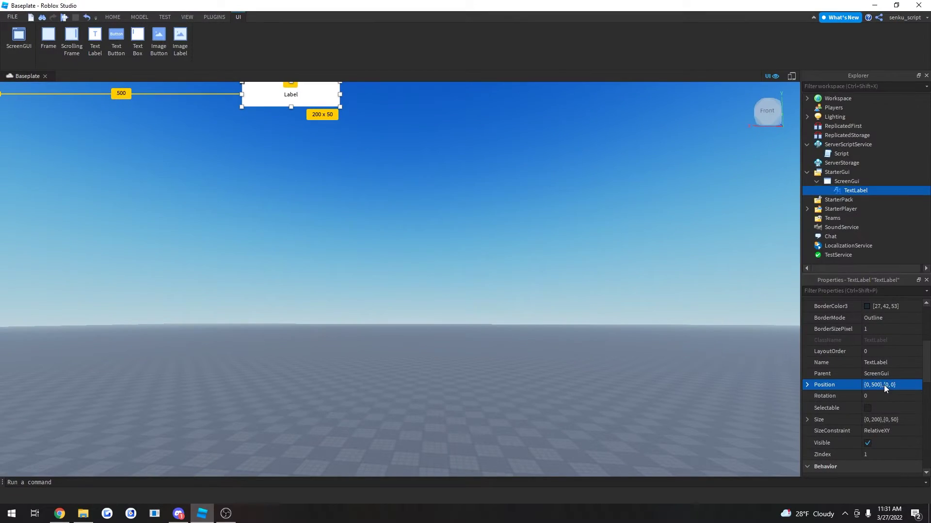
pyautogui.doubleClick(872, 385)
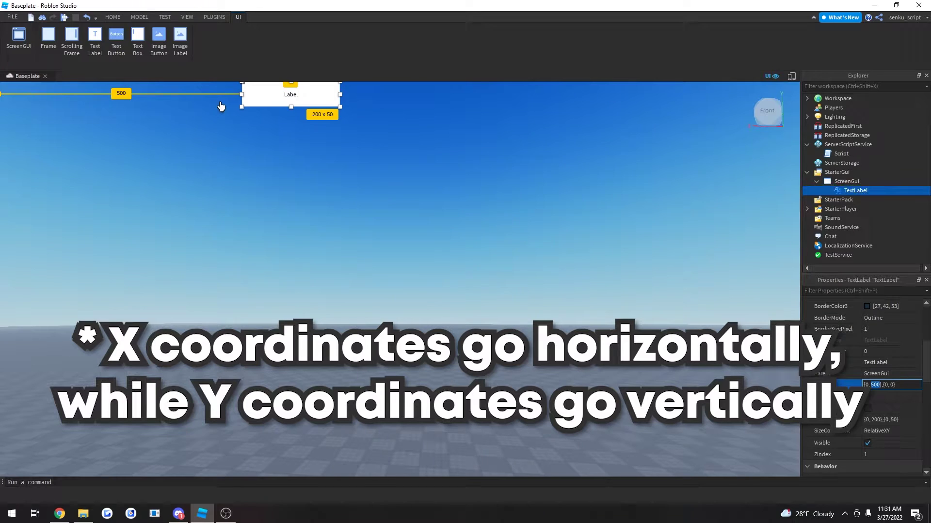
pyautogui.click(846, 181)
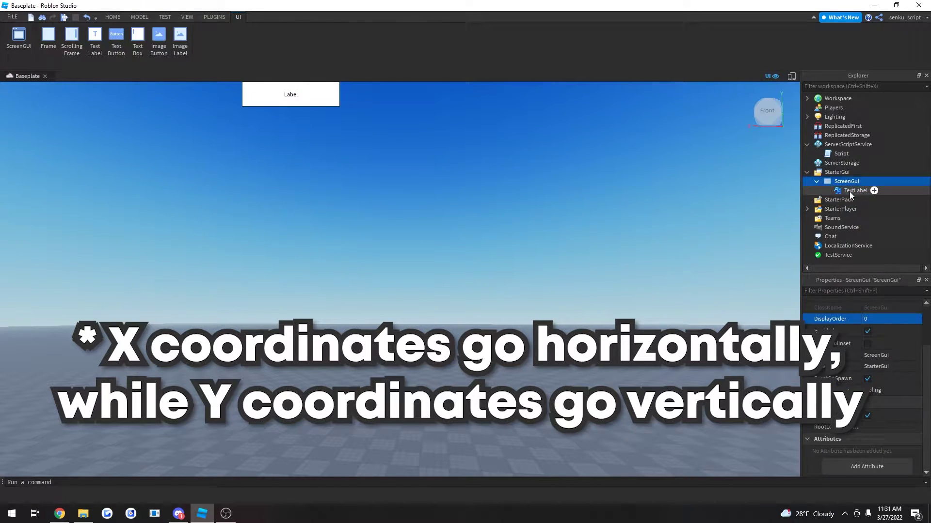
pyautogui.click(855, 190)
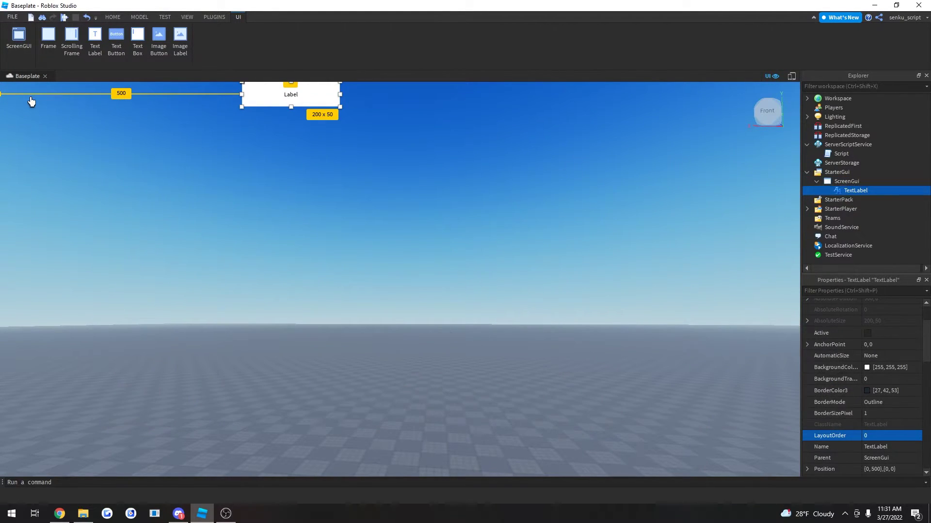
pyautogui.scroll(-1, 888, 416)
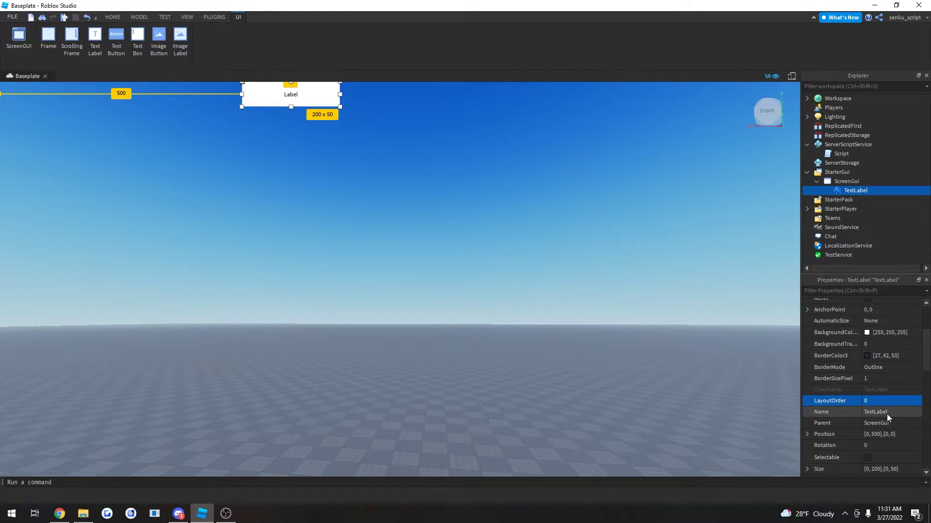
pyautogui.scroll(-1, 891, 443)
pyautogui.click(877, 400)
pyautogui.doubleClick(875, 400)
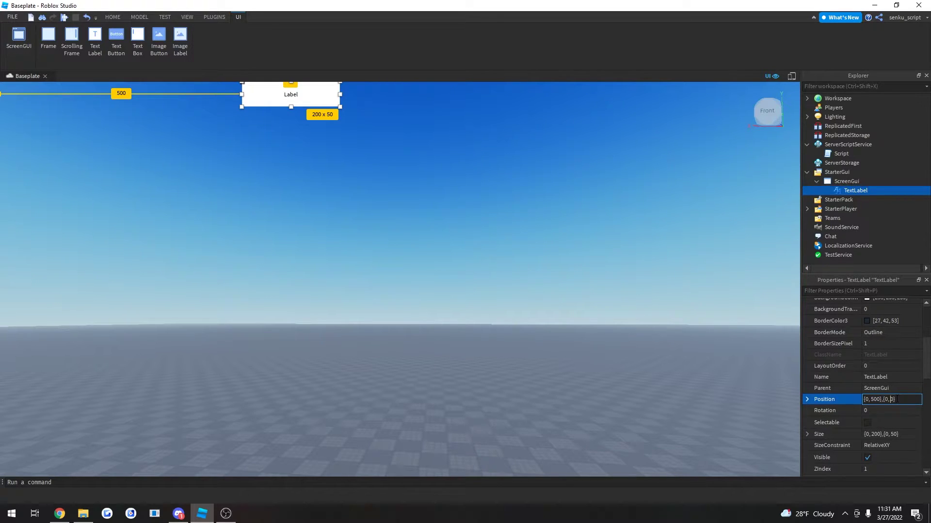
# Step: Change the Position Y offset to 500, giving {0, 500},{0, 500}
pyautogui.write('0')
pyautogui.press('Return')
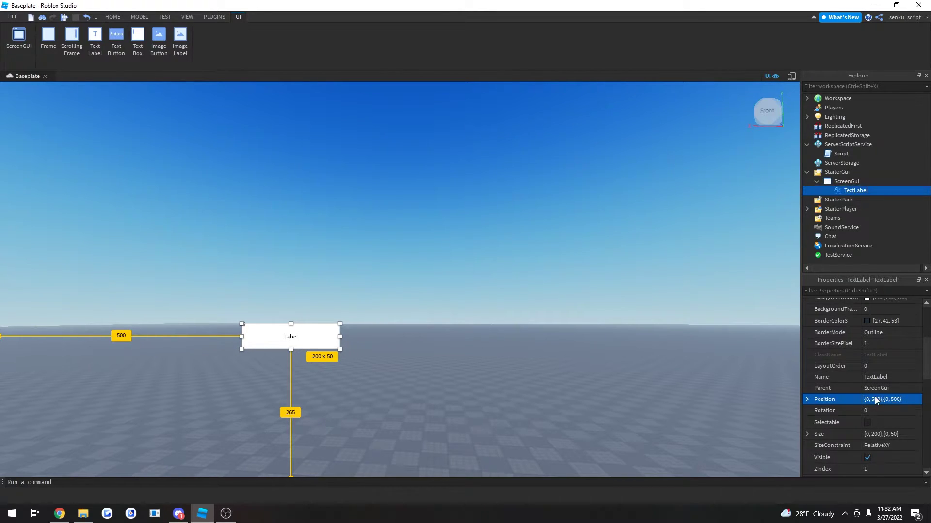
pyautogui.click(875, 400)
pyautogui.doubleClick(895, 399)
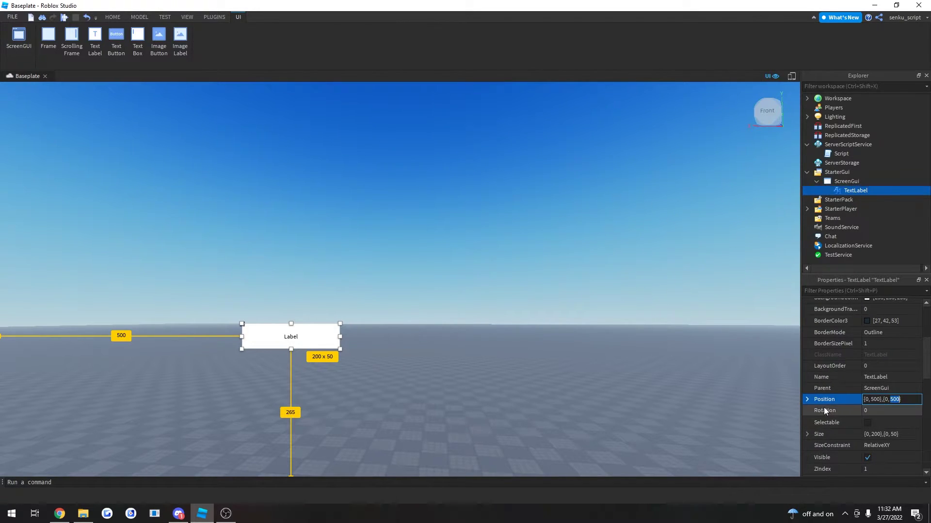
pyautogui.click(846, 181)
pyautogui.click(842, 192)
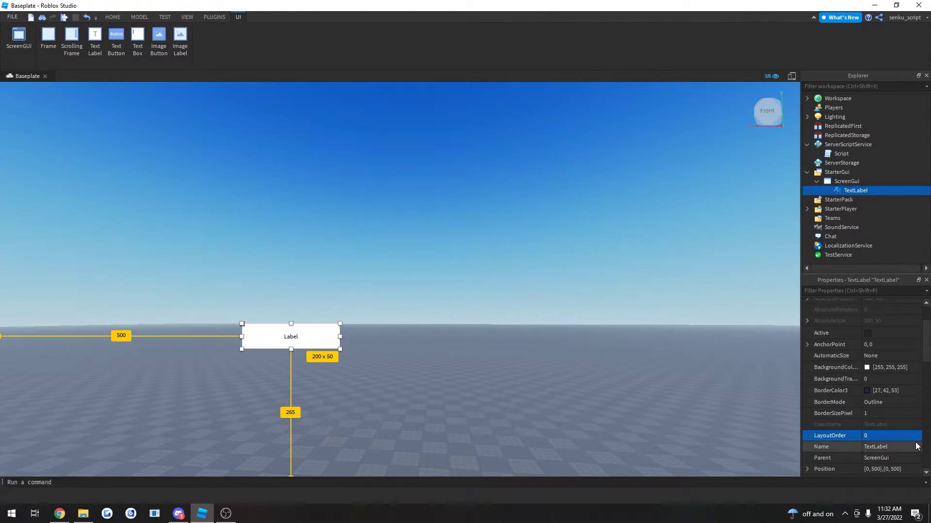
pyautogui.scroll(-1, 916, 442)
pyautogui.doubleClick(874, 434)
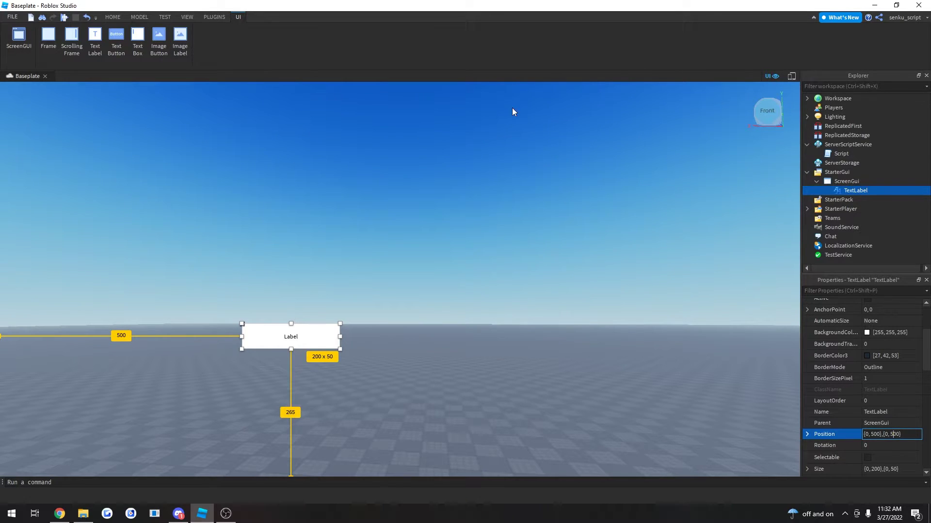
# Step: Widen the Explorer and Properties panels, then enlarge the 3D viewport again
pyautogui.moveTo(802, 228); pyautogui.dragTo(510, 228)
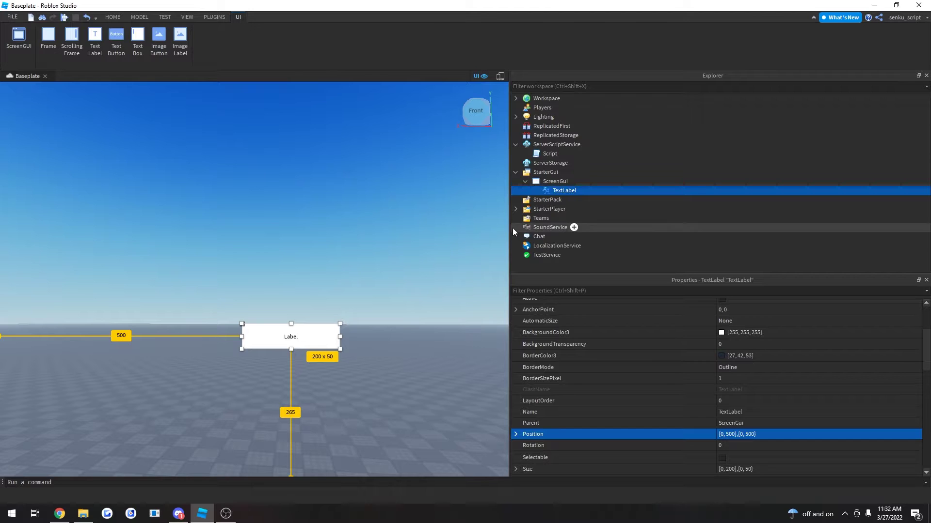
pyautogui.click(377, 224)
pyautogui.moveTo(449, 340); pyautogui.dragTo(271, 338, button='right')
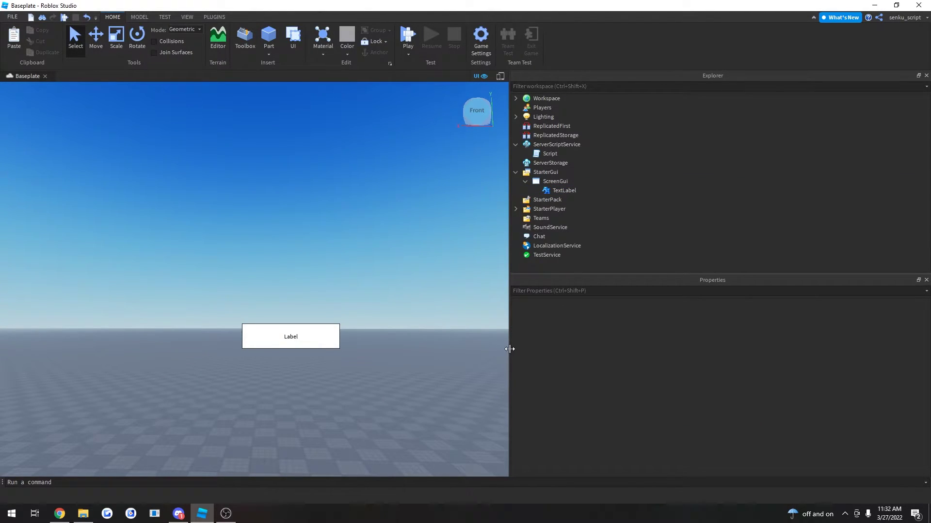
pyautogui.moveTo(509, 349); pyautogui.dragTo(221, 344)
pyautogui.moveTo(155, 351); pyautogui.dragTo(172, 351, button='right')
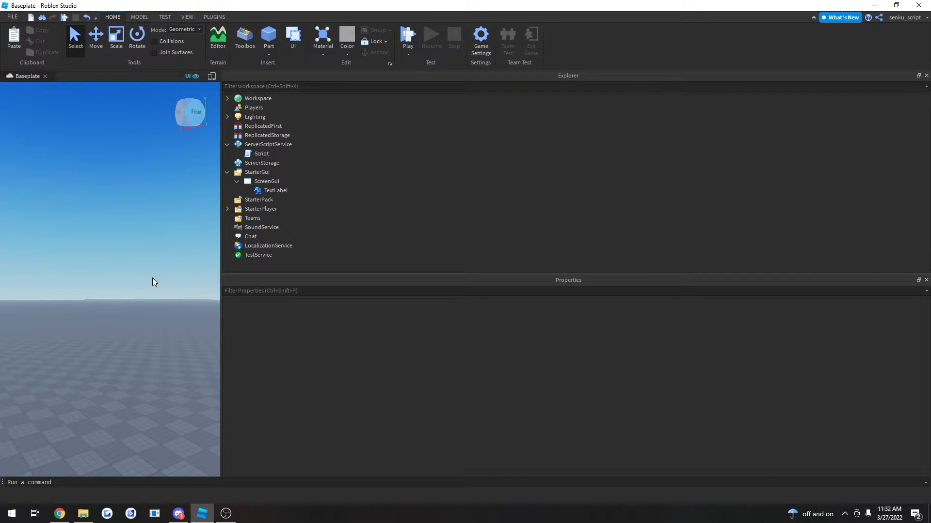
pyautogui.moveTo(221, 316); pyautogui.dragTo(800, 316)
# Step: Show the Output panel from the View menu, make it taller, then close it
pyautogui.click(192, 18)
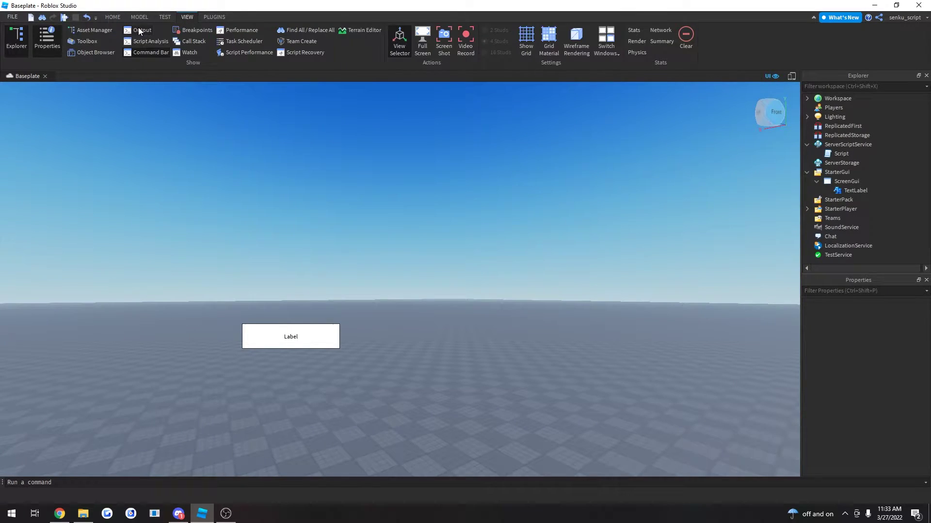
pyautogui.click(139, 30)
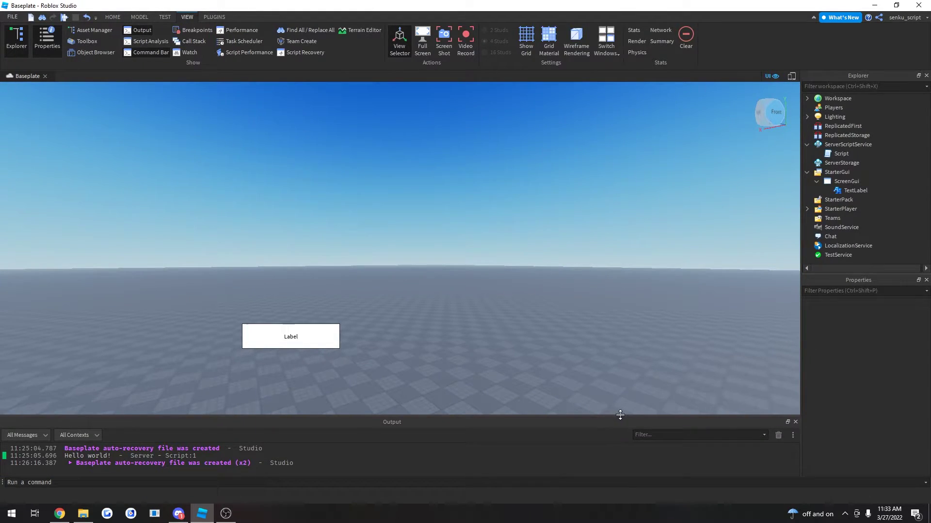
pyautogui.moveTo(620, 415); pyautogui.dragTo(592, 272)
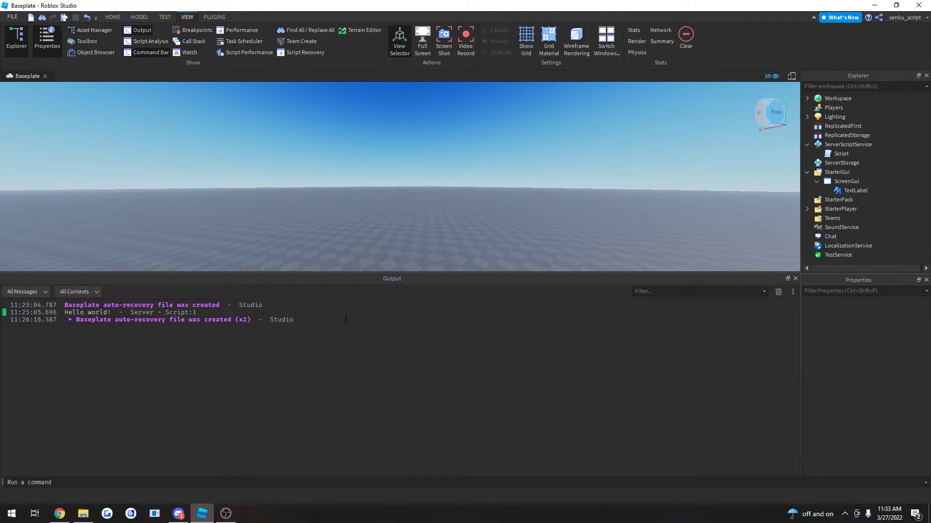
pyautogui.click(795, 279)
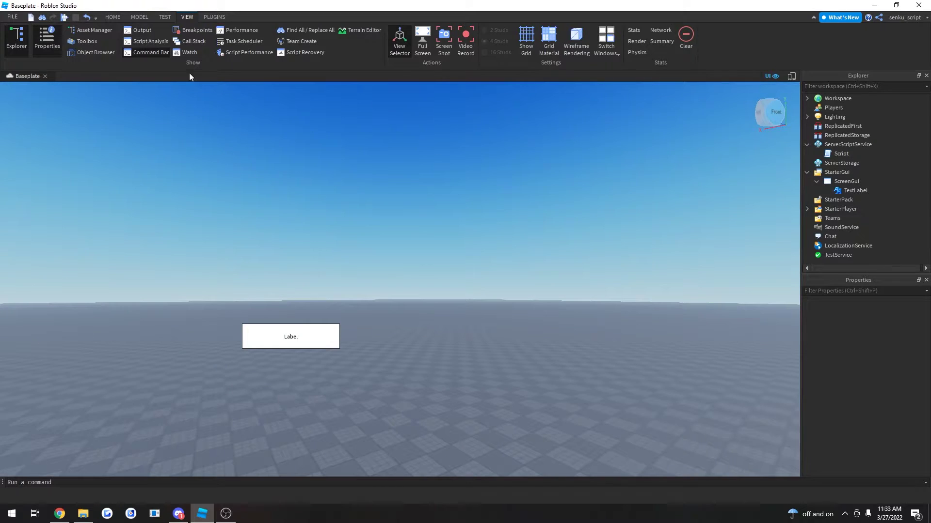
pyautogui.click(166, 16)
# Step: Turn on device emulation and preview on iPhone 4S, then Samsung Tab A
pyautogui.click(203, 37)
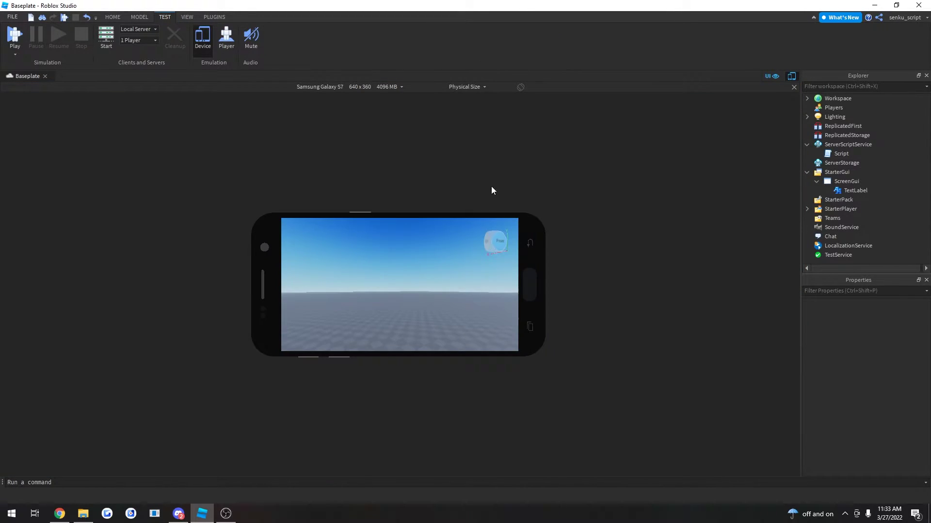
pyautogui.moveTo(480, 227); pyautogui.dragTo(465, 292, button='right')
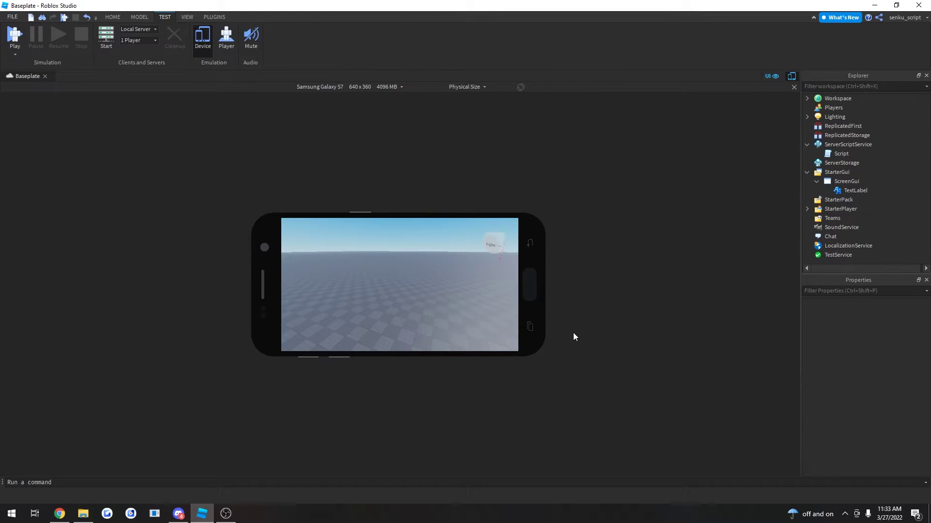
pyautogui.click(345, 87)
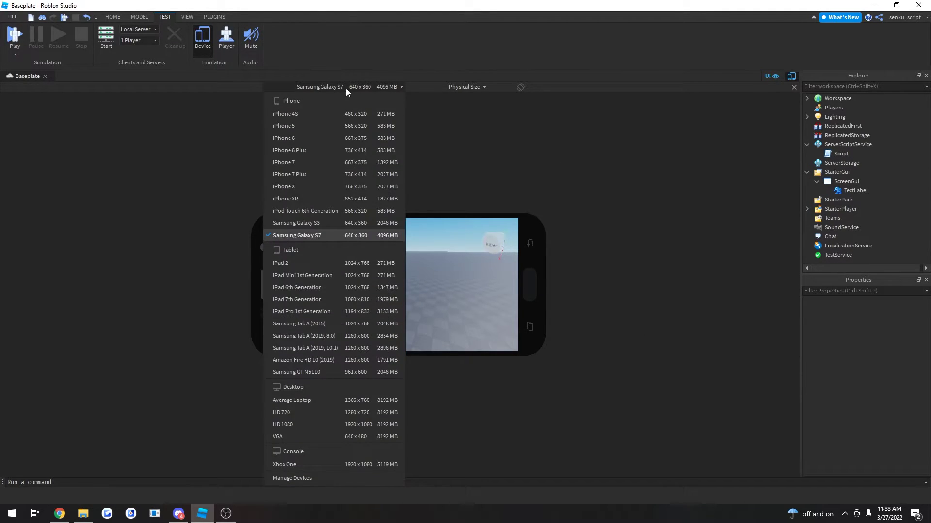
pyautogui.click(319, 124)
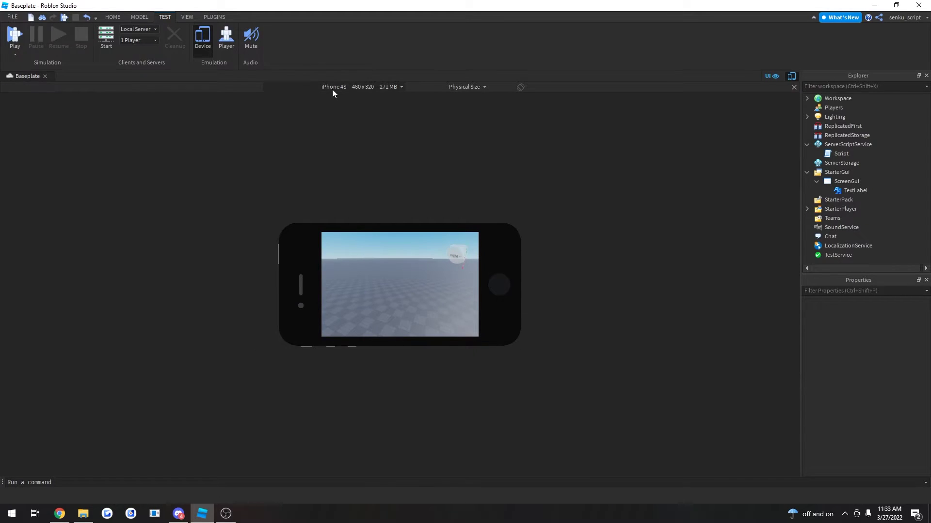
pyautogui.click(332, 88)
pyautogui.click(369, 336)
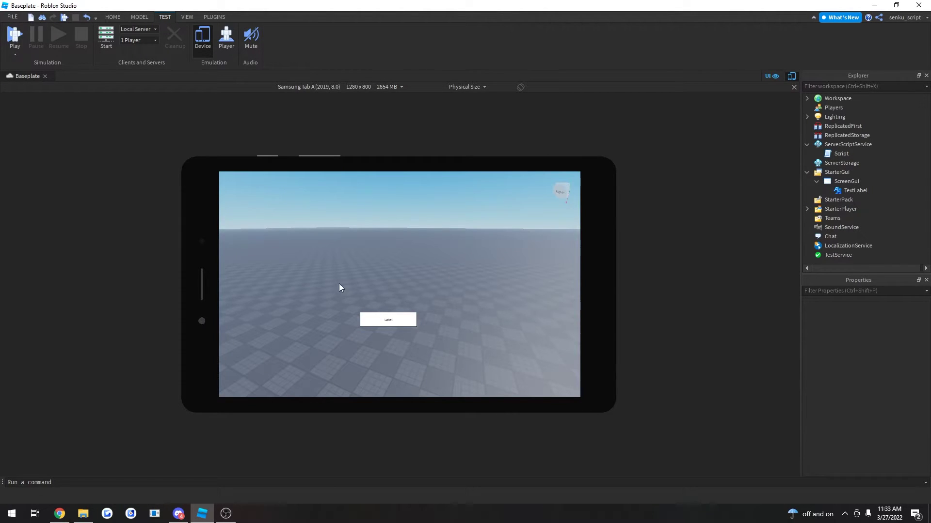
# Step: Preview on iPad Mini, iPhone XR and iPhone 7, then turn emulation off
pyautogui.click(317, 89)
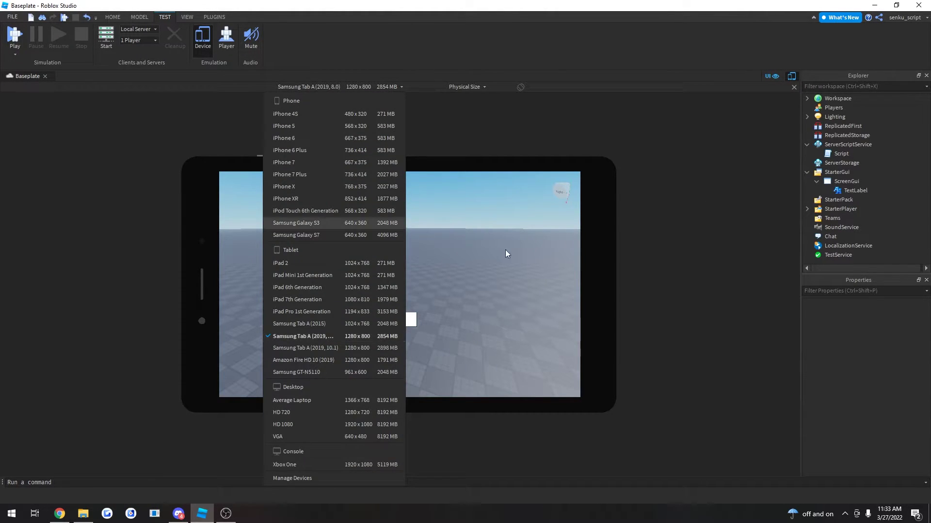
pyautogui.click(325, 270)
pyautogui.click(357, 89)
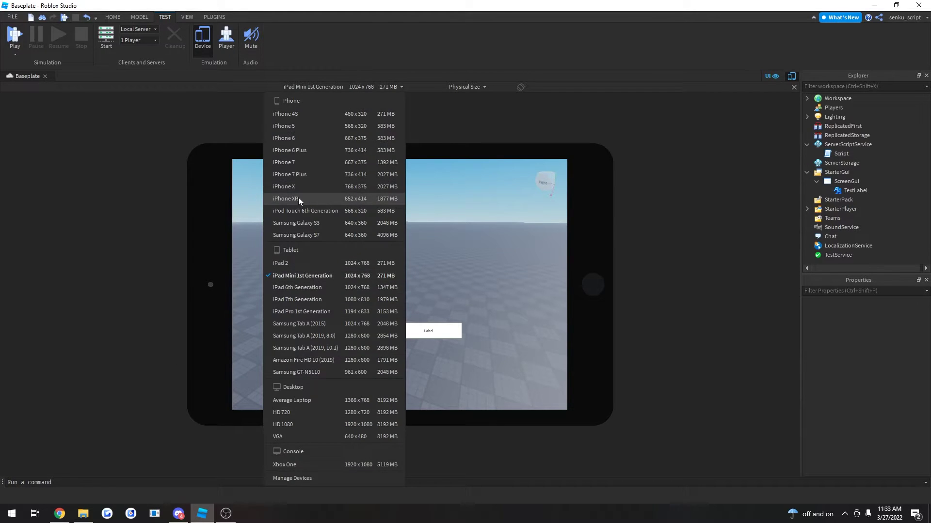
pyautogui.click(300, 199)
pyautogui.click(359, 87)
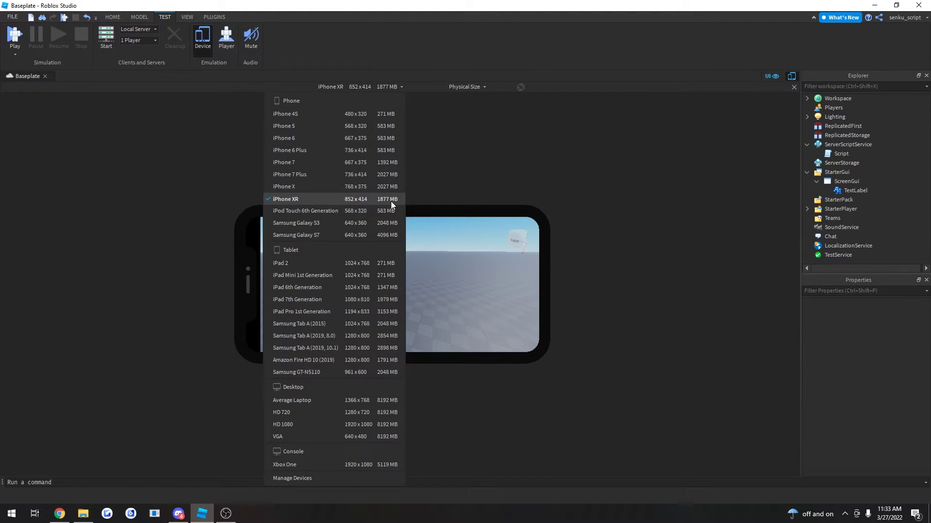
pyautogui.click(280, 175)
pyautogui.click(201, 49)
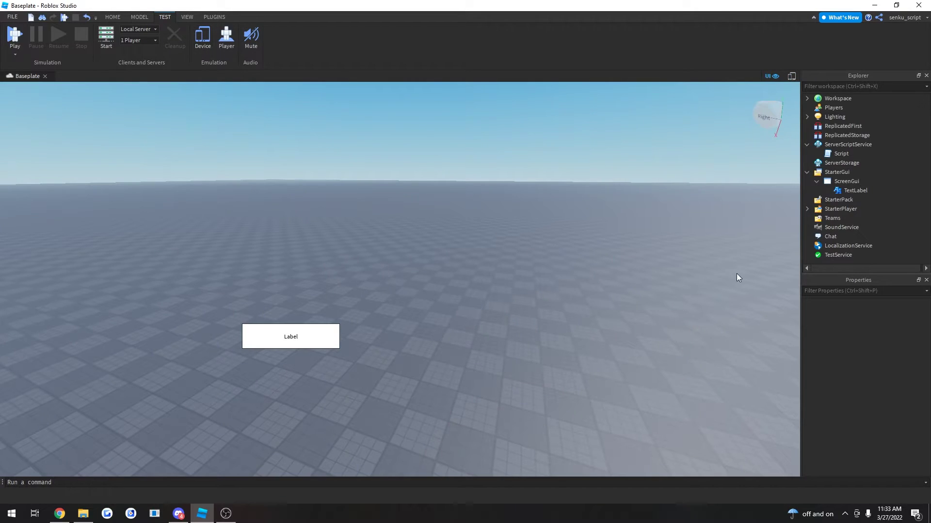
# Step: Set the TextLabel Position to {0, 0},{0, 0}, then to 0.5 horizontal scale
pyautogui.click(846, 191)
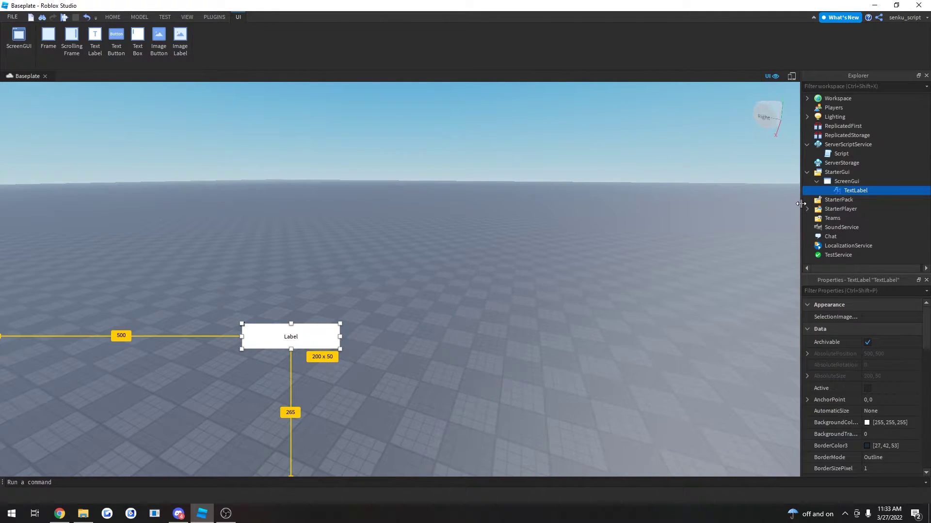
pyautogui.moveTo(800, 204)
pyautogui.mouseDown()
pyautogui.moveTo(185, 208)
pyautogui.moveTo(363, 213)
pyautogui.moveTo(238, 219)
pyautogui.moveTo(801, 219)
pyautogui.mouseUp()
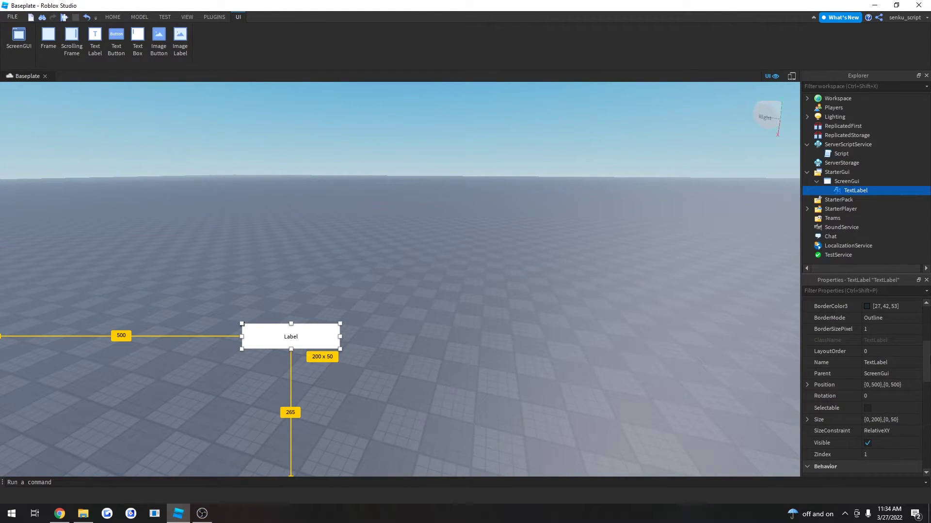
pyautogui.click(880, 382)
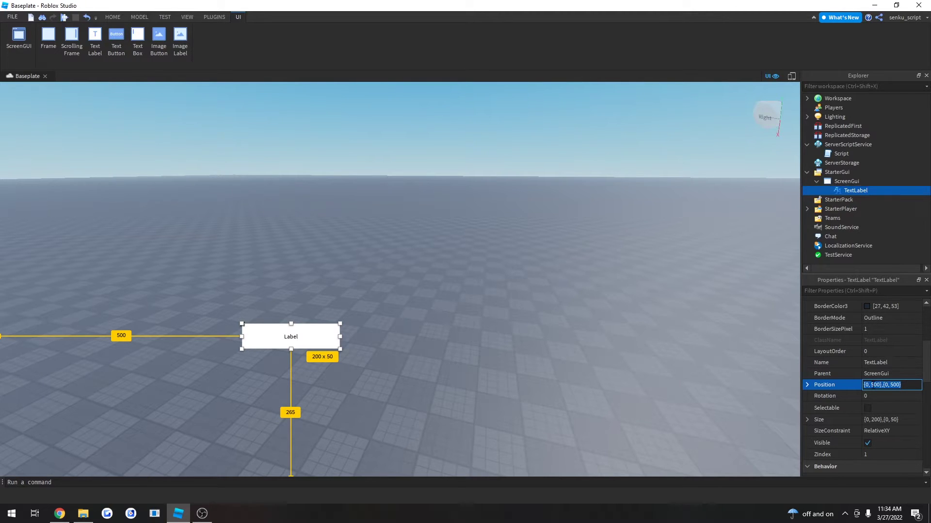
pyautogui.doubleClick(875, 385)
pyautogui.doubleClick(874, 385)
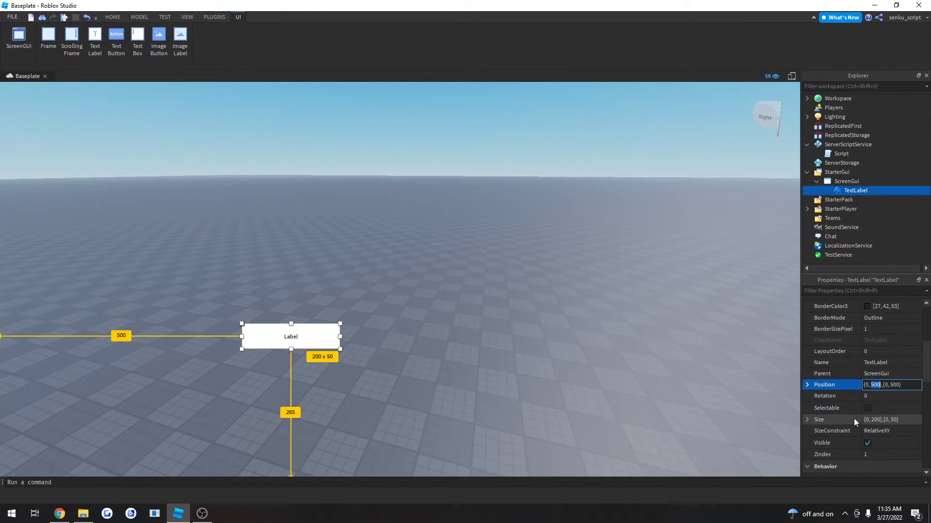
pyautogui.write('0')
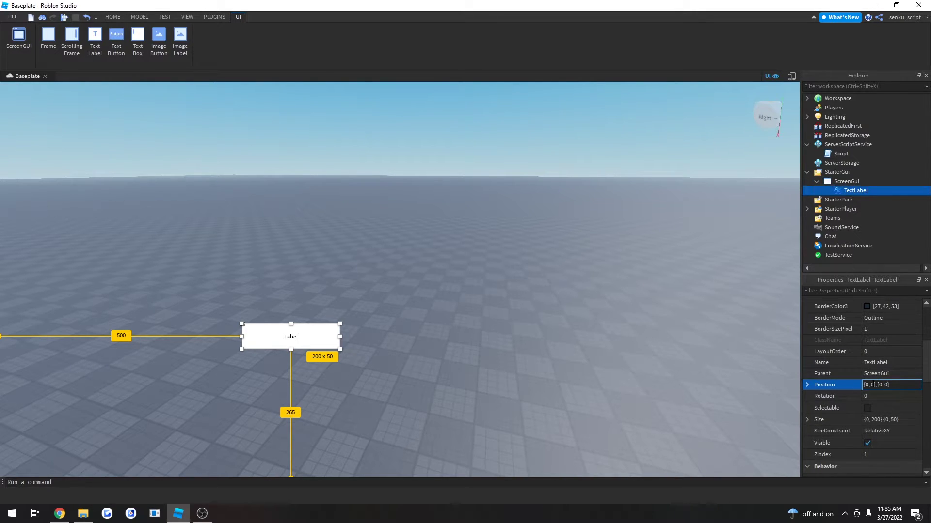
pyautogui.press('Return')
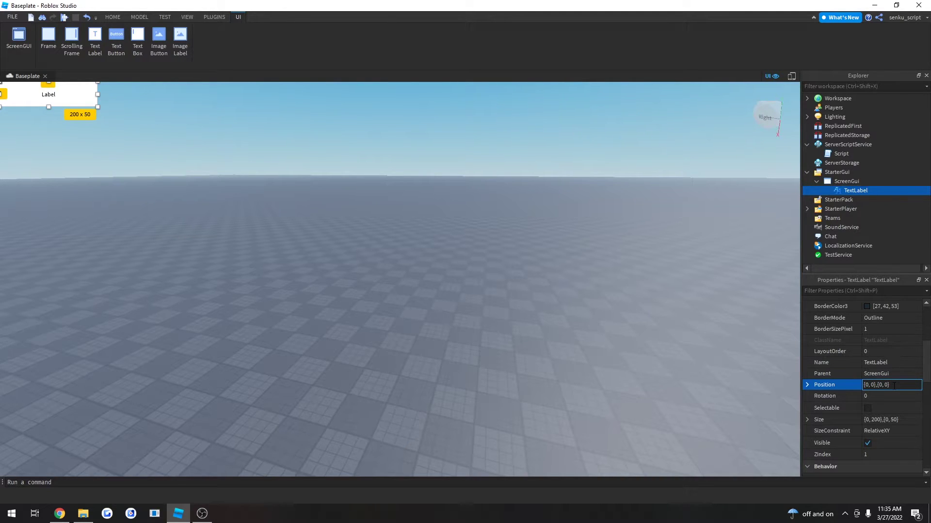
pyautogui.press('Return')
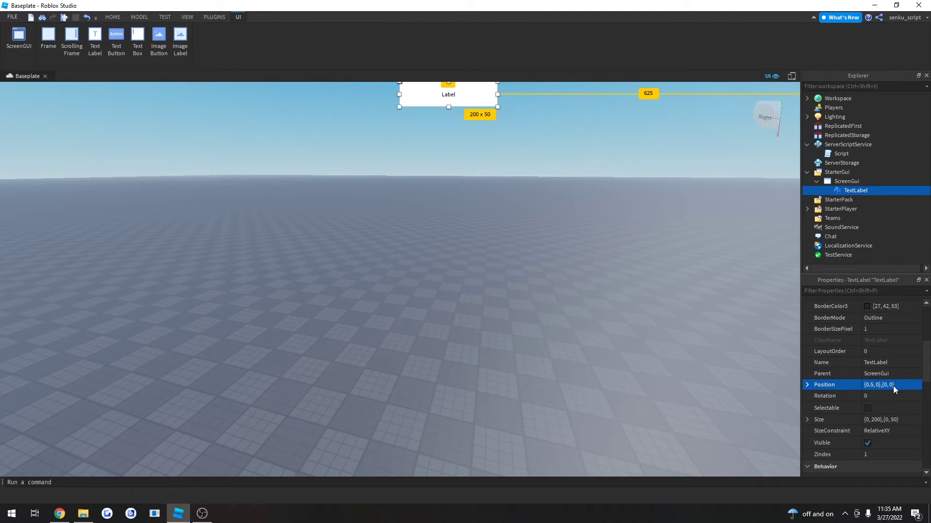
# Step: Drag the label to mid-screen and change its Position X scale from 0.436 to 0.3
pyautogui.moveTo(427, 97); pyautogui.dragTo(374, 283)
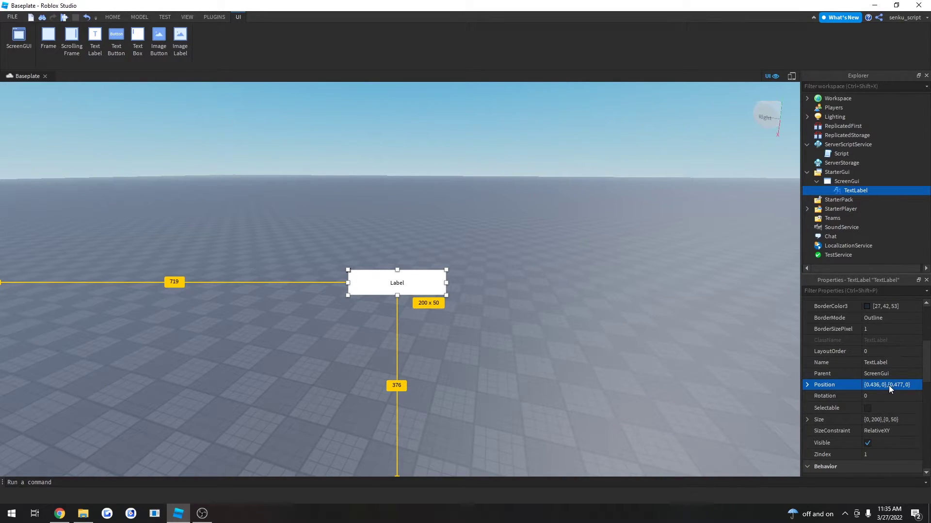
pyautogui.click(875, 385)
pyautogui.doubleClick(874, 384)
pyautogui.write('3')
pyautogui.press('Return')
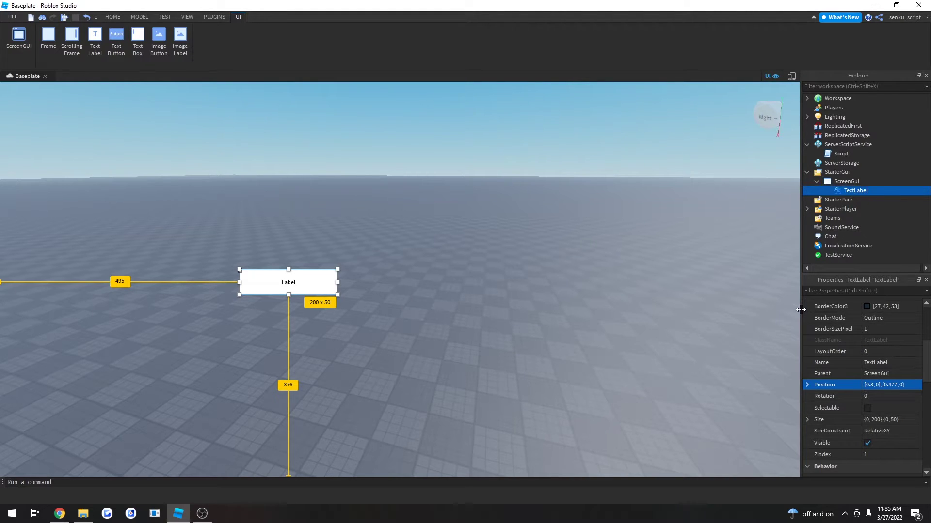
pyautogui.moveTo(800, 310); pyautogui.dragTo(496, 311)
pyautogui.moveTo(413, 334); pyautogui.dragTo(849, 337)
pyautogui.click(877, 385)
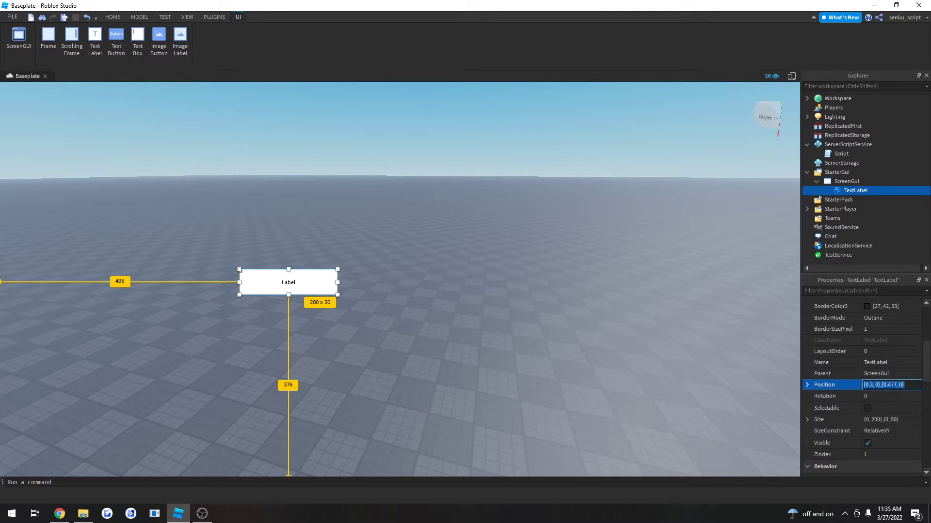
pyautogui.click(187, 17)
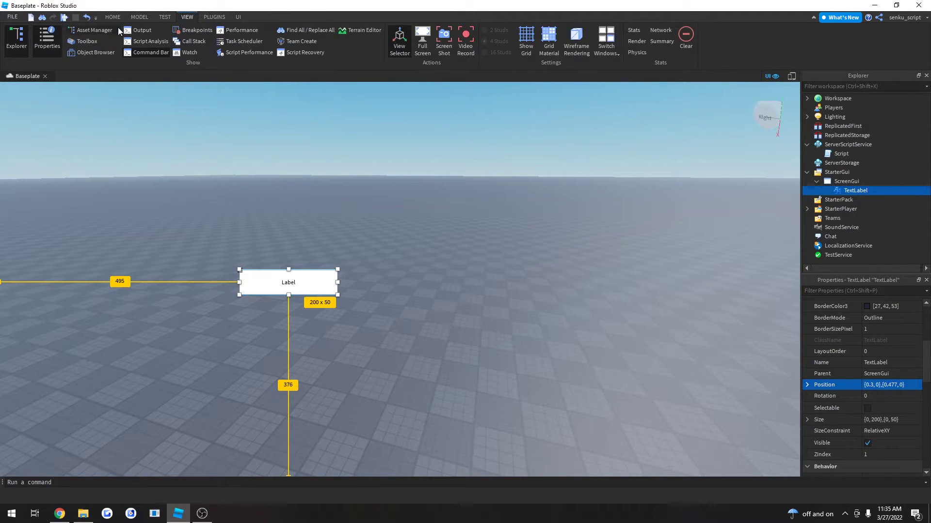
pyautogui.click(143, 30)
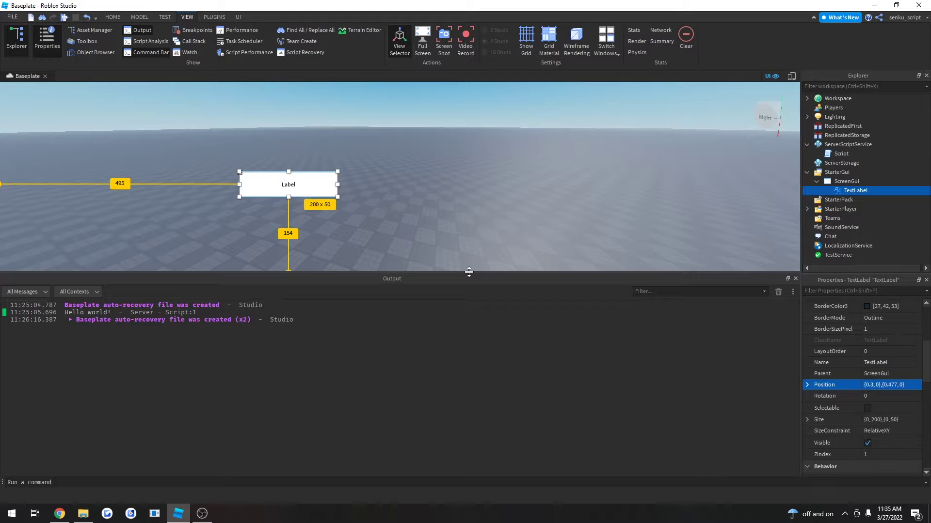
pyautogui.moveTo(471, 273); pyautogui.dragTo(530, 279)
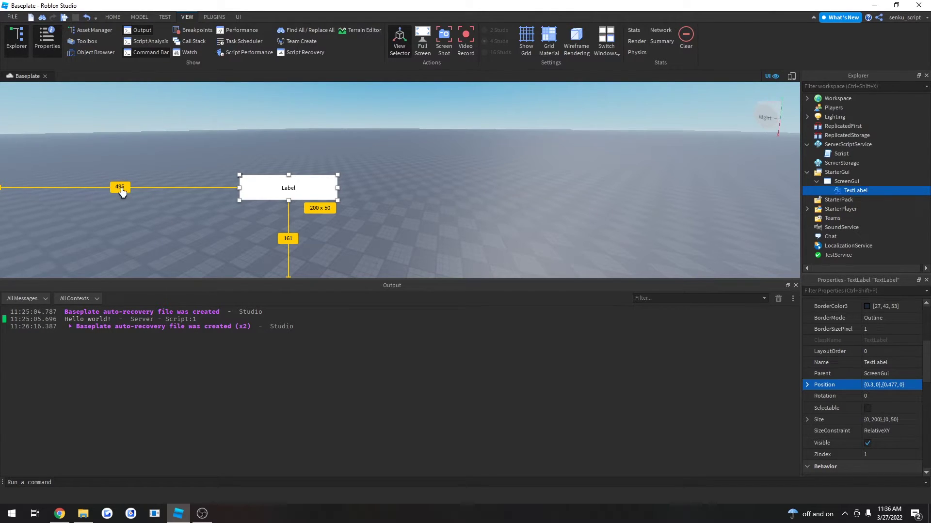
pyautogui.click(877, 385)
pyautogui.doubleClick(875, 386)
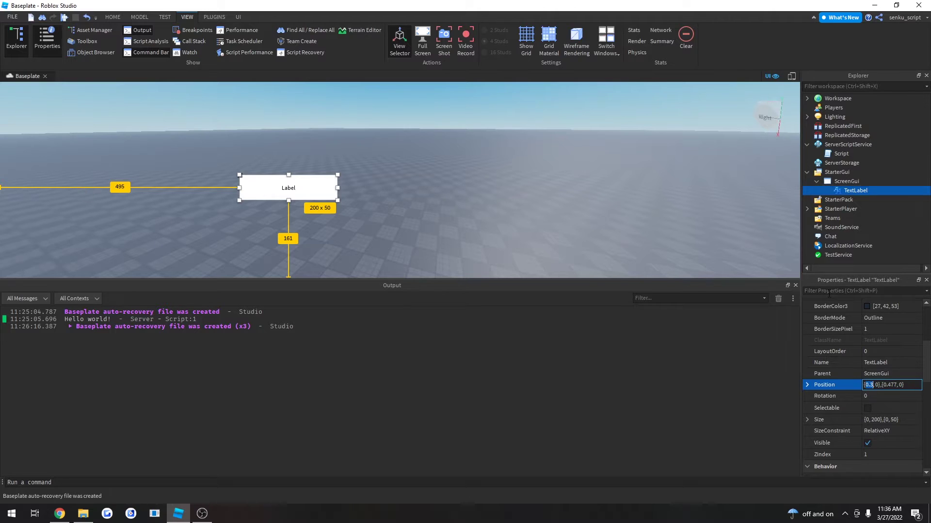
pyautogui.click(795, 285)
pyautogui.moveTo(801, 287); pyautogui.dragTo(398, 291)
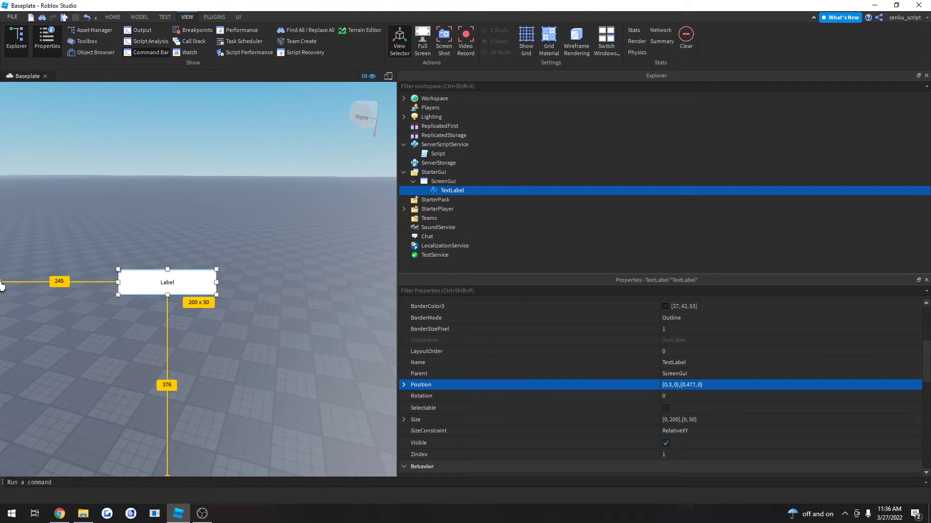
pyautogui.moveTo(396, 300)
pyautogui.mouseDown()
pyautogui.moveTo(790, 301)
pyautogui.moveTo(216, 301)
pyautogui.moveTo(744, 301)
pyautogui.moveTo(396, 300)
pyautogui.mouseUp()
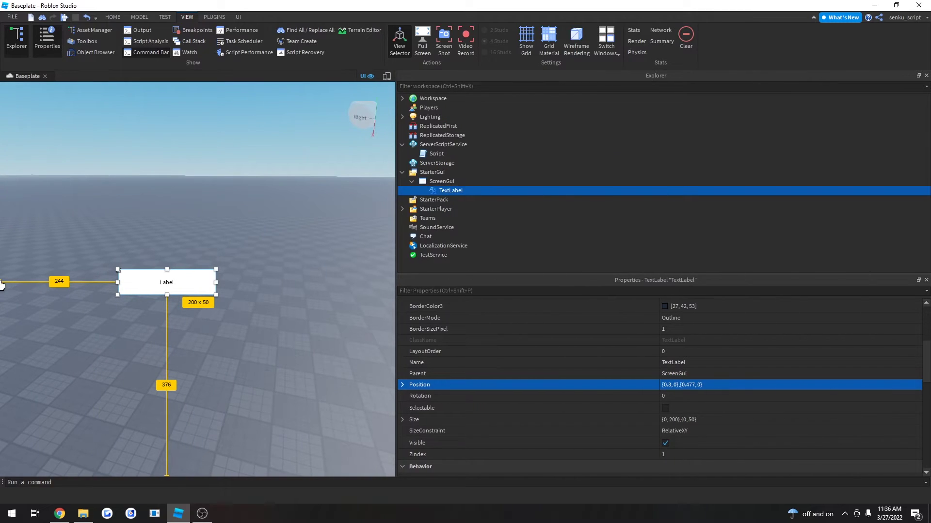
pyautogui.click(666, 385)
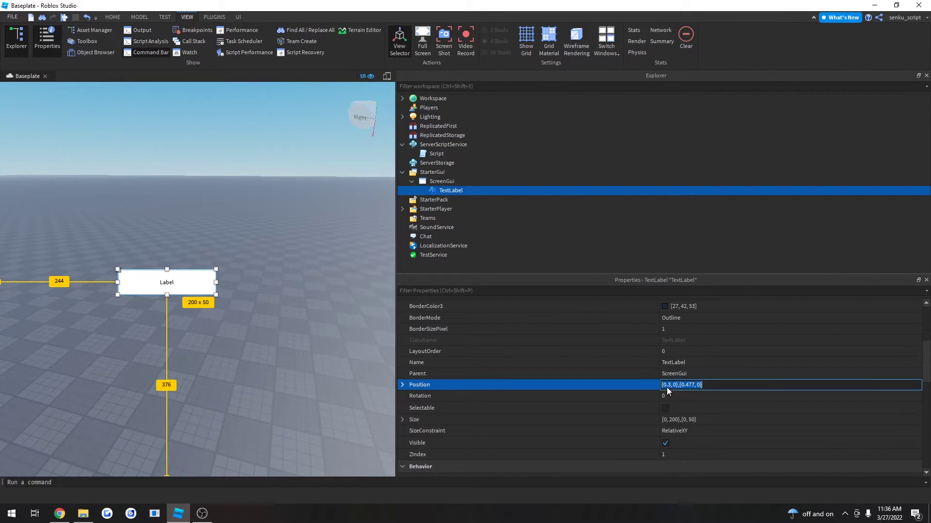
pyautogui.click(687, 386)
pyautogui.moveTo(396, 374); pyautogui.dragTo(794, 371)
pyautogui.click(866, 420)
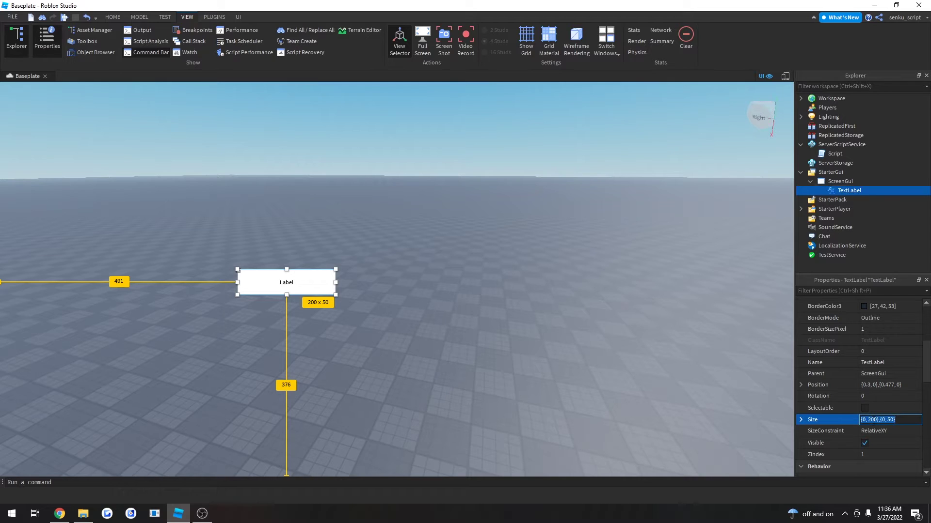
# Step: Change the TextLabel's Size from 200 by 50 pixels to {0.1, 0},{0.1, 0}
pyautogui.doubleClick(871, 419)
pyautogui.moveTo(862, 420); pyautogui.dragTo(879, 420)
pyautogui.write('0.3, 0')
pyautogui.press('BackSpace')
pyautogui.press('Home')
pyautogui.press('Right')
pyautogui.press('Right')
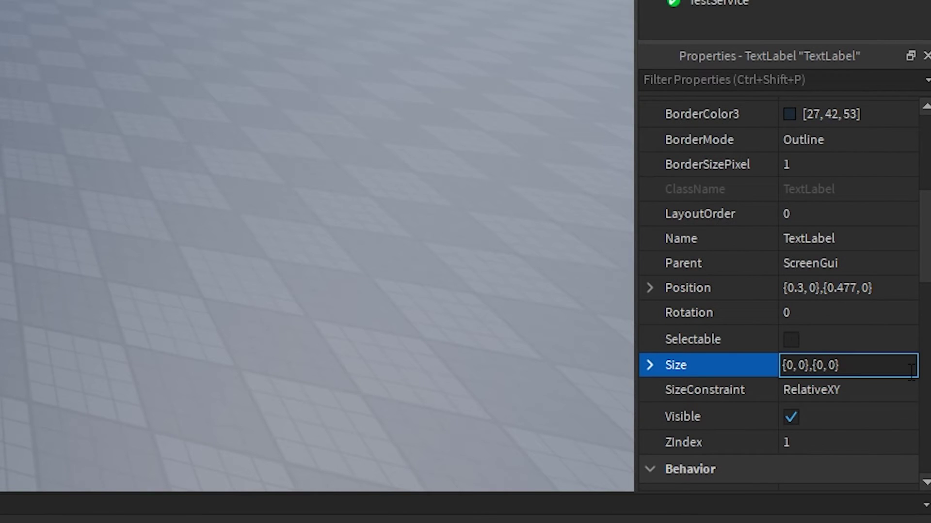
pyautogui.write('.1')
pyautogui.press('Right')
pyautogui.press('Right')
pyautogui.press('Right')
pyautogui.write('.1')
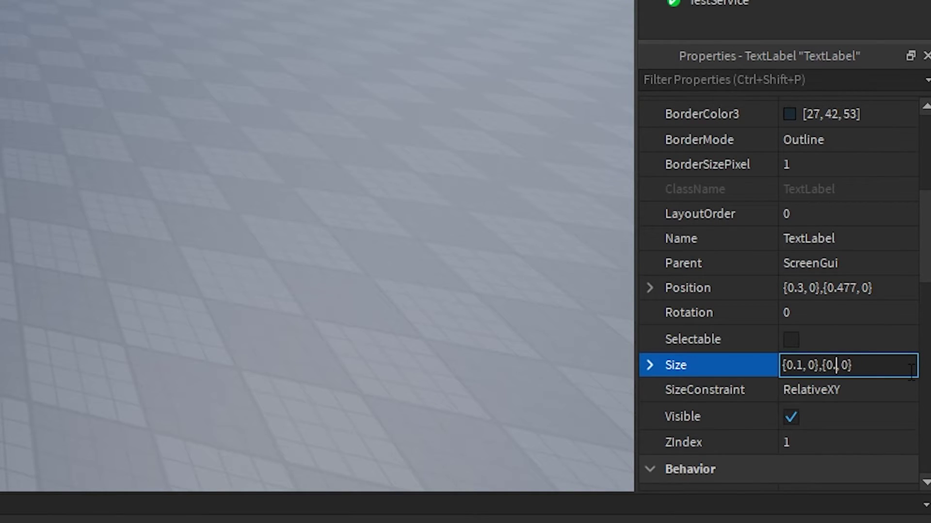
pyautogui.press('Return')
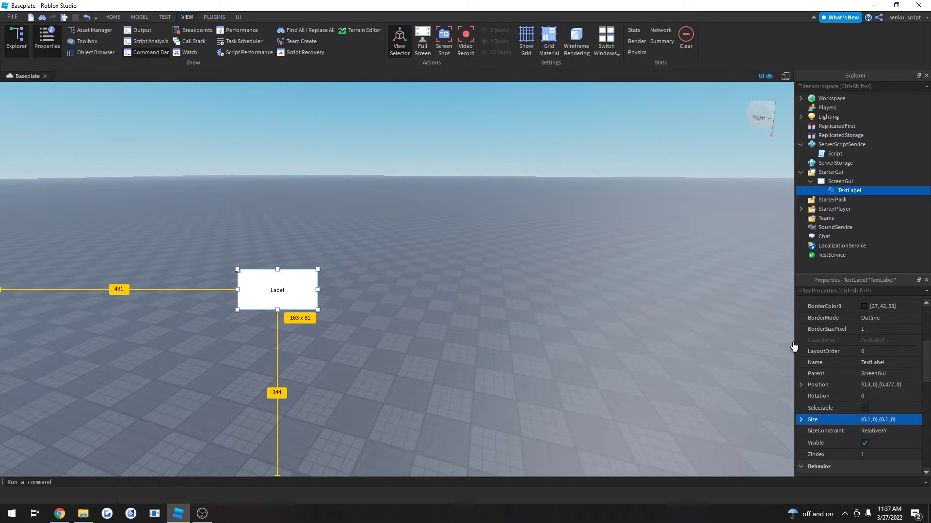
# Step: Narrow and restore the viewport to check the label rescales with the screen
pyautogui.moveTo(795, 341); pyautogui.dragTo(757, 335)
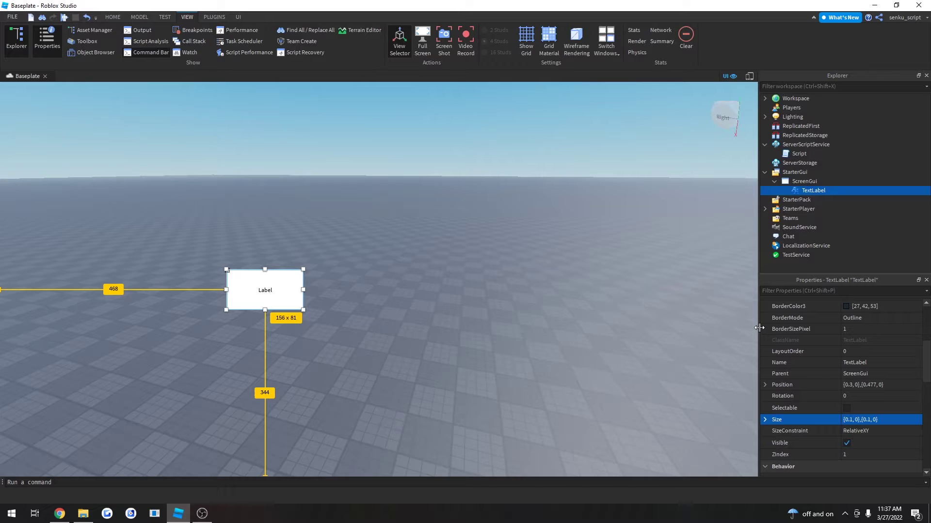
pyautogui.scroll(-1, 860, 389)
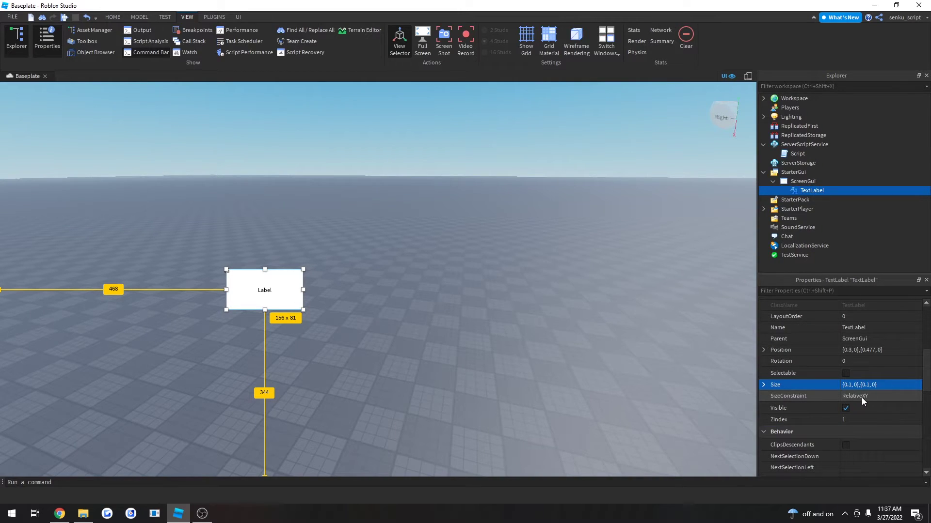
pyautogui.click(866, 385)
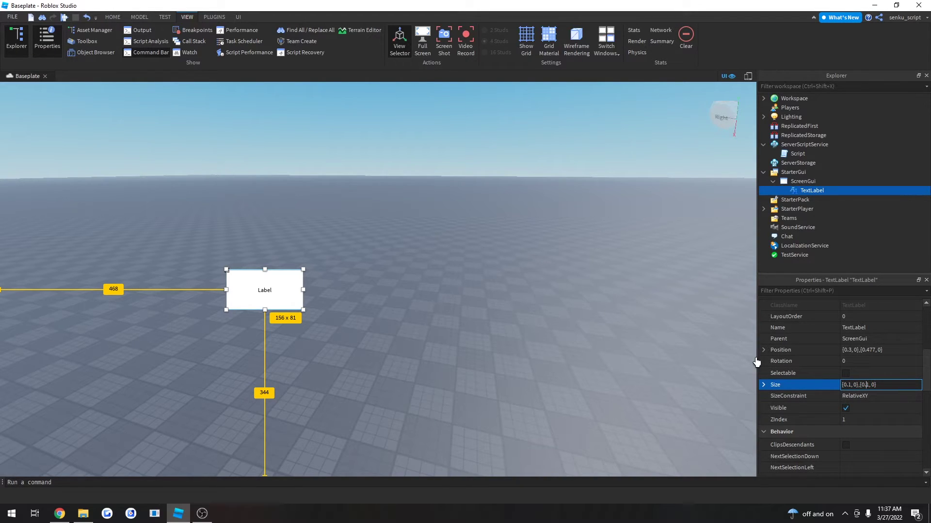
pyautogui.moveTo(756, 357); pyautogui.dragTo(801, 349)
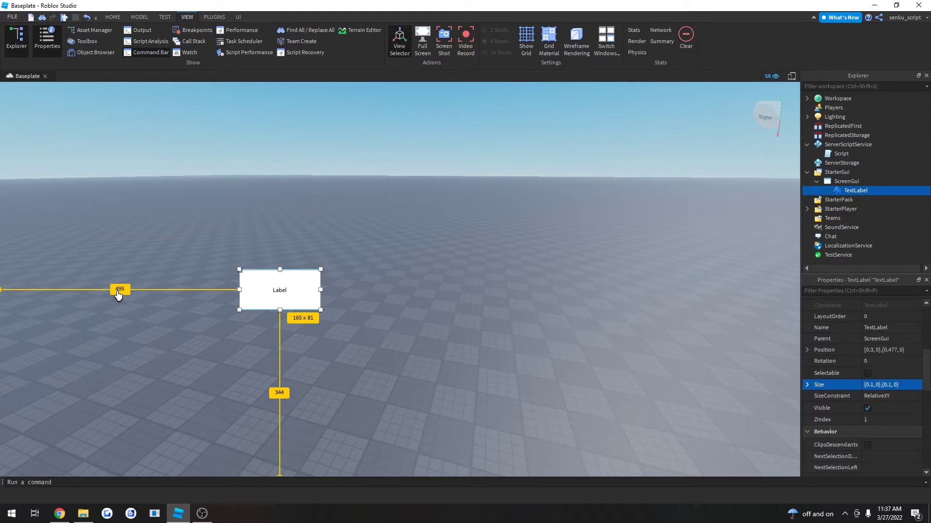
# Step: Set the Size to a fixed {0, 150},{0, 150} and test it by resizing the viewport
pyautogui.click(888, 386)
pyautogui.write('{0, 150},{0, 150}')
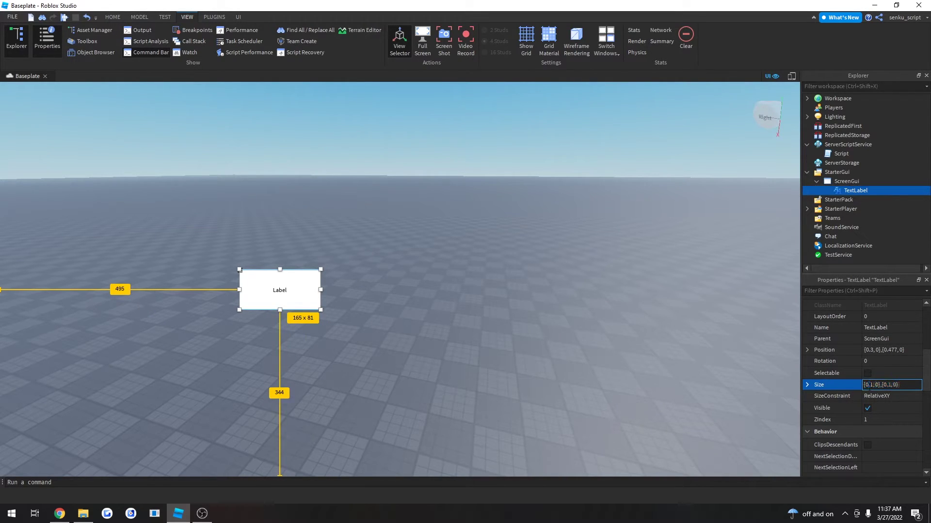
pyautogui.press('Return')
pyautogui.moveTo(801, 371); pyautogui.dragTo(544, 371)
pyautogui.moveTo(675, 368); pyautogui.dragTo(801, 372)
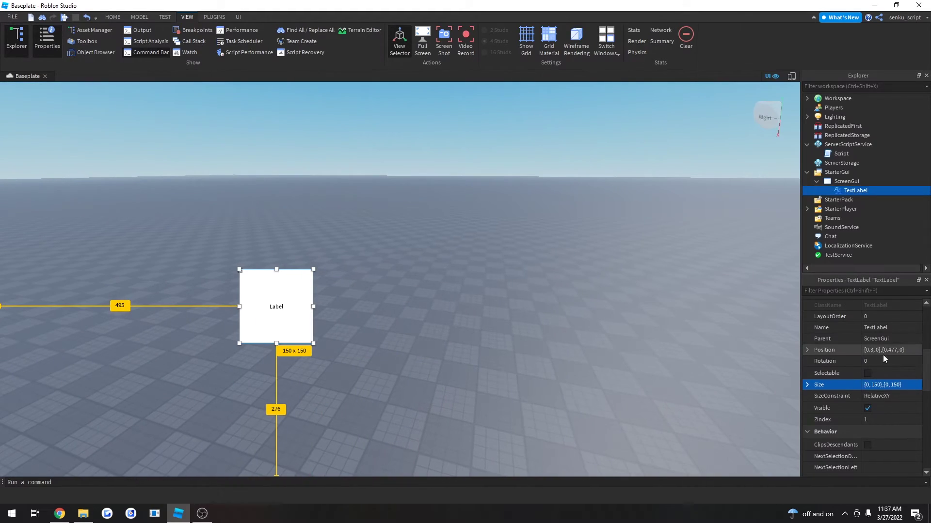
# Step: Set the Position to pixel offsets {0, 657},{0, 344}
pyautogui.click(872, 350)
pyautogui.press('BackSpace')
pyautogui.press('BackSpace')
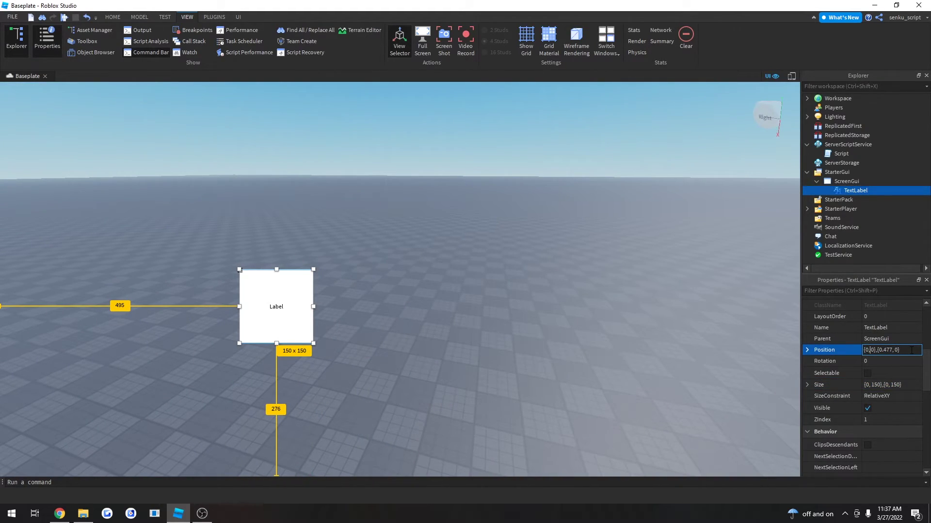
pyautogui.write('3')
pyautogui.press('Return')
pyautogui.moveTo(801, 371); pyautogui.dragTo(741, 368)
pyautogui.click(877, 351)
pyautogui.click(837, 351)
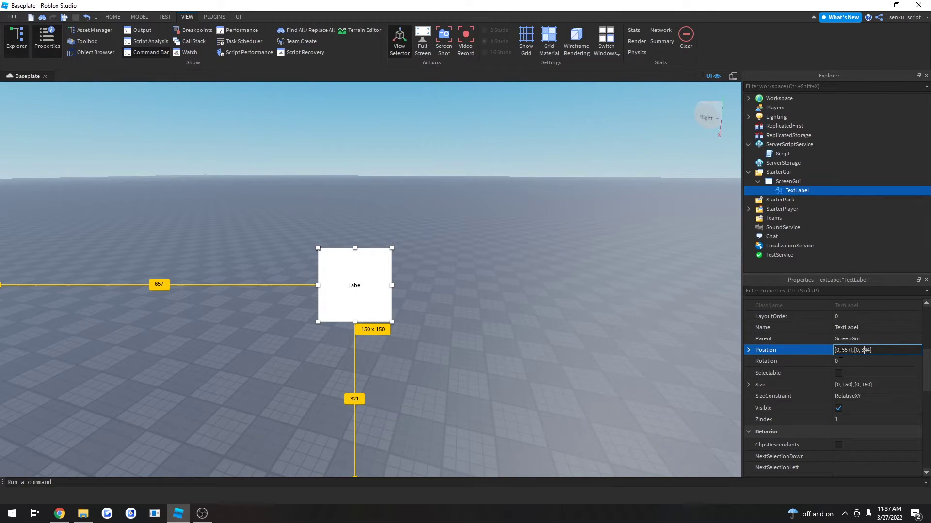
pyautogui.click(856, 350)
pyautogui.moveTo(743, 350); pyautogui.dragTo(800, 350)
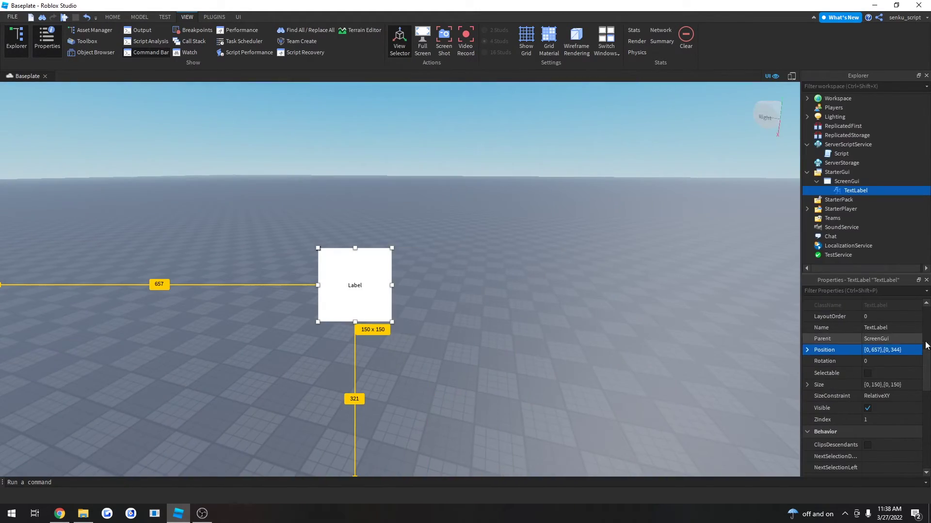
# Step: Set the TextLabel's Position to {0.2, 0},{0.2, 0}
pyautogui.doubleClick(875, 351)
pyautogui.write('0')
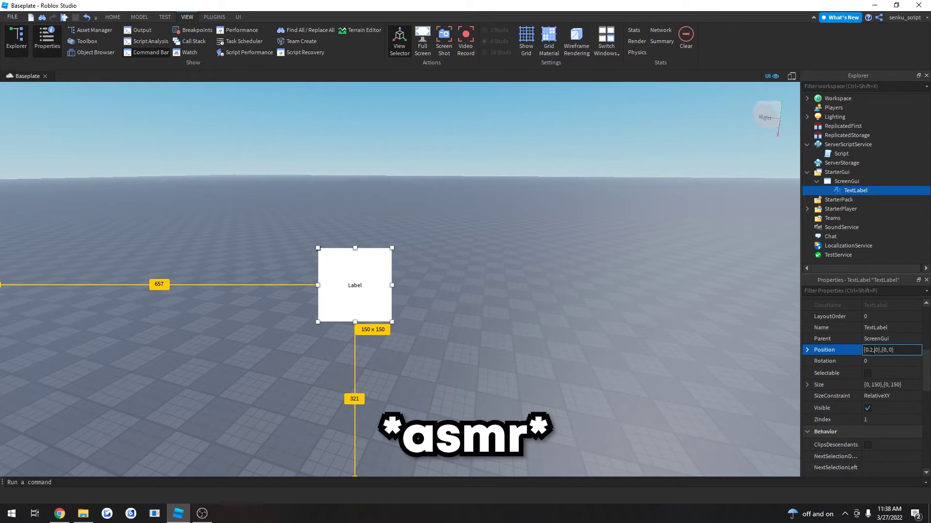
pyautogui.press('Return')
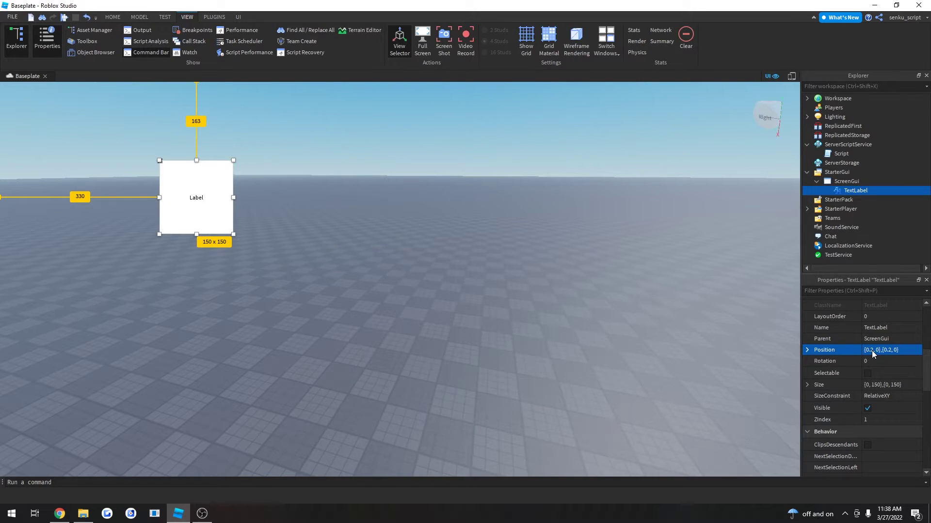
pyautogui.moveTo(801, 344)
pyautogui.mouseDown()
pyautogui.moveTo(170, 344)
pyautogui.moveTo(801, 344)
pyautogui.mouseUp()
pyautogui.click(882, 353)
pyautogui.click(875, 351)
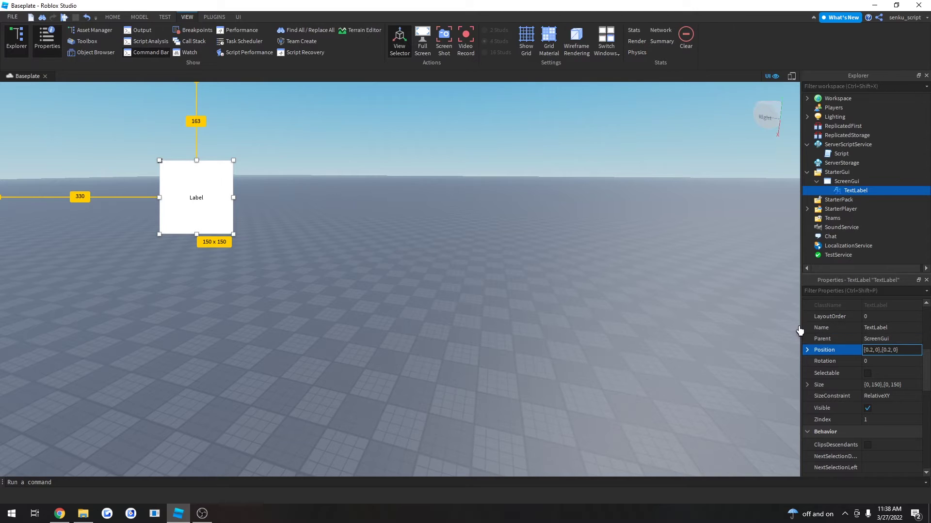
# Step: Narrow the viewport, then show, resize and close the Output log
pyautogui.moveTo(800, 326); pyautogui.dragTo(733, 301)
pyautogui.click(141, 30)
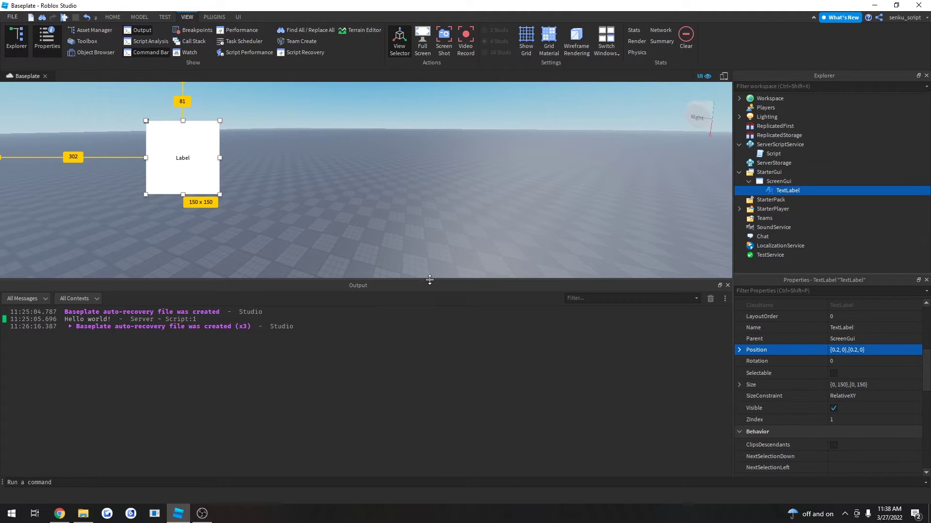
pyautogui.moveTo(429, 279); pyautogui.dragTo(525, 418)
pyautogui.click(728, 420)
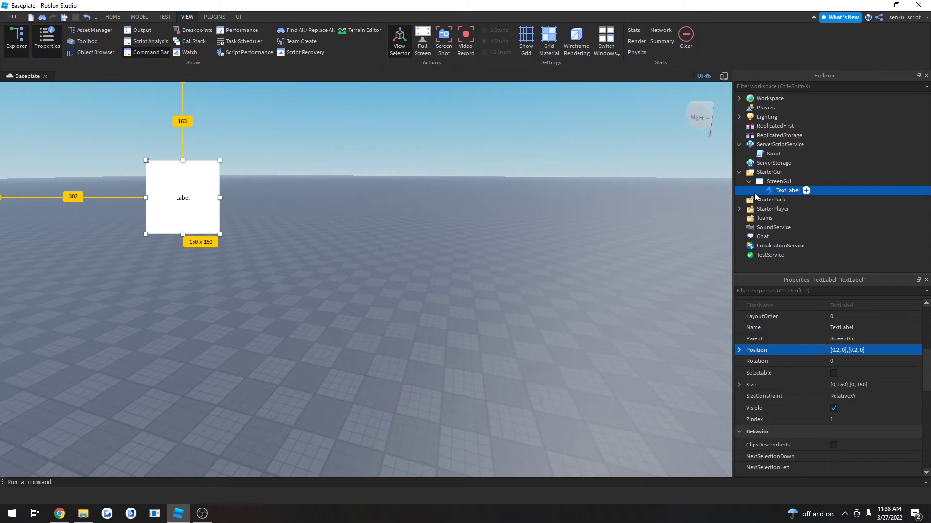
pyautogui.doubleClick(838, 350)
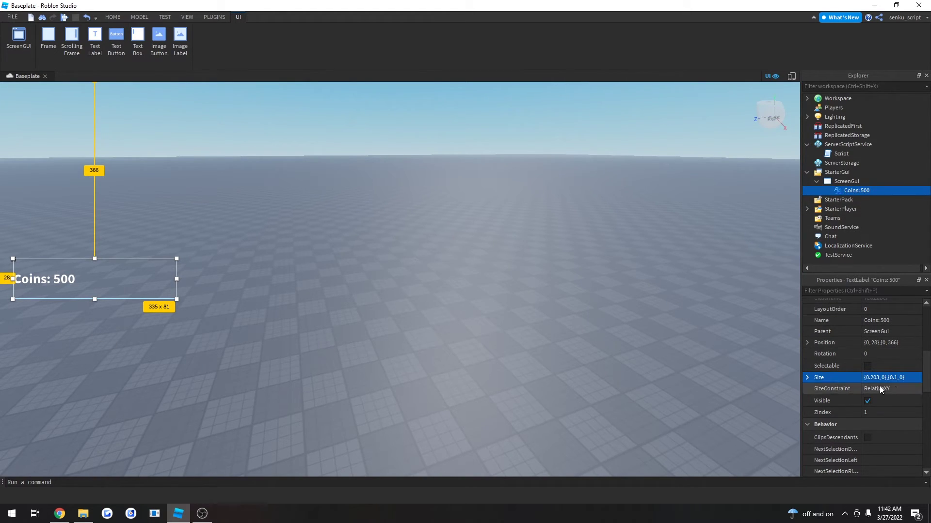
pyautogui.moveTo(800, 360); pyautogui.dragTo(293, 339)
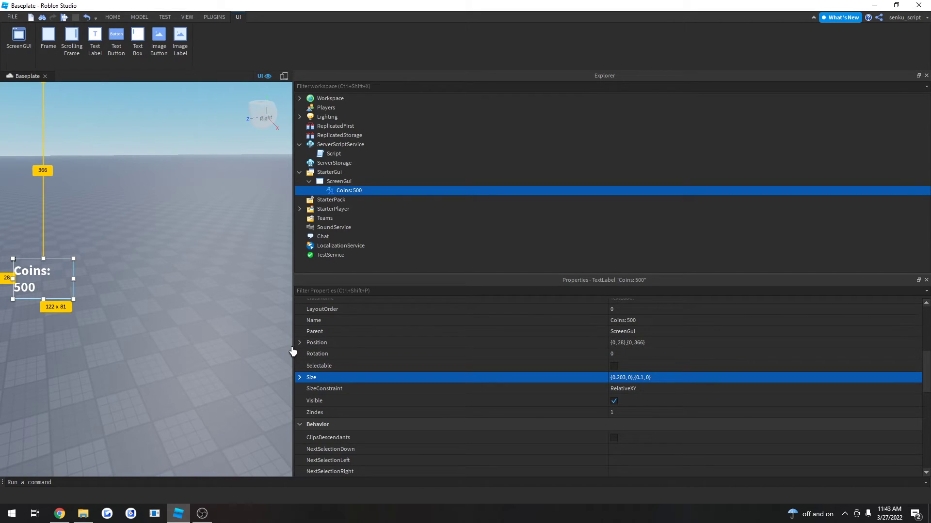
pyautogui.moveTo(293, 346); pyautogui.dragTo(266, 347)
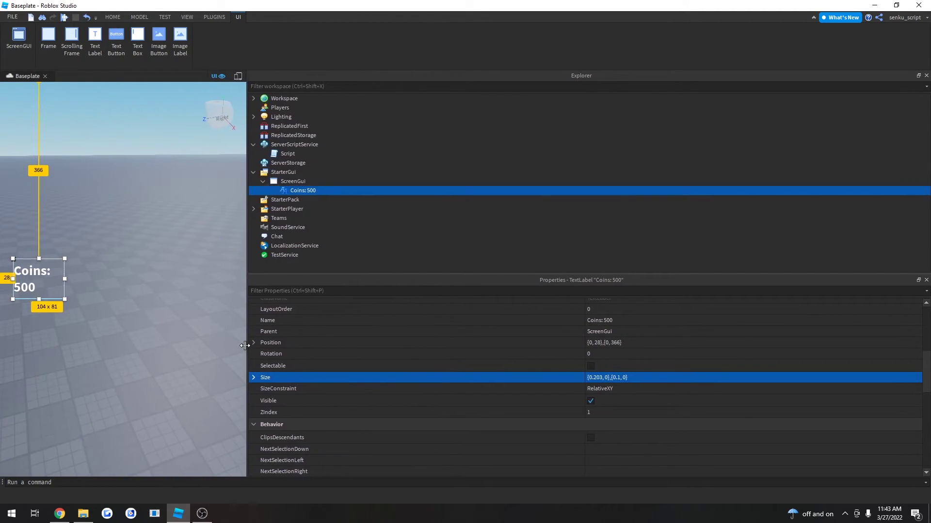
pyautogui.moveTo(245, 345); pyautogui.dragTo(131, 337)
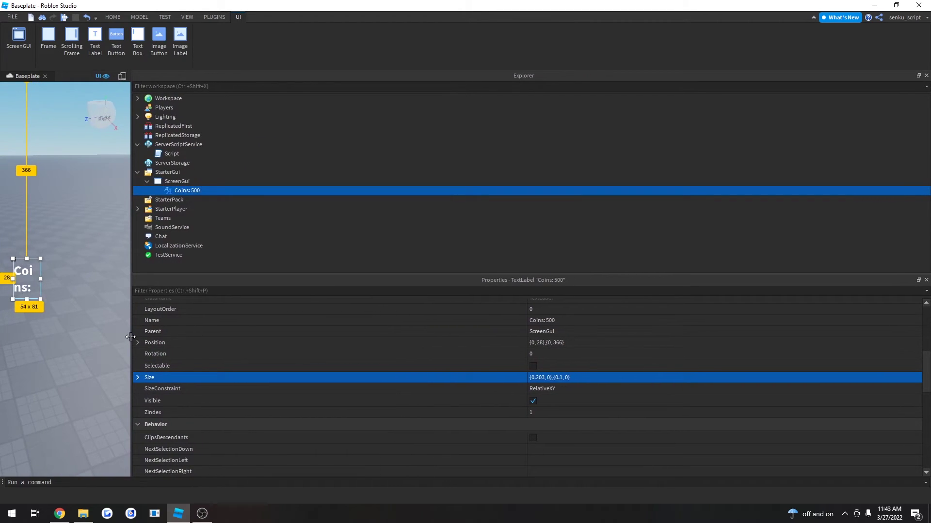
pyautogui.click(162, 263)
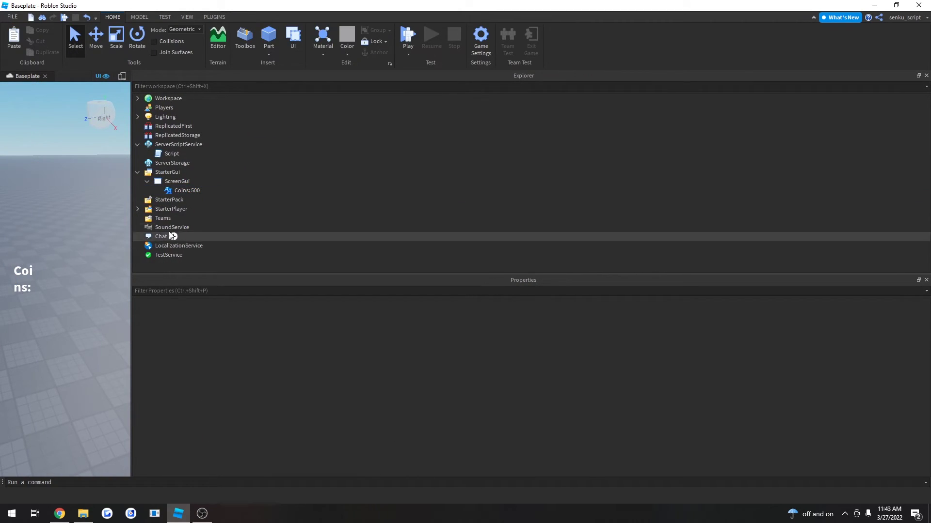
pyautogui.click(191, 190)
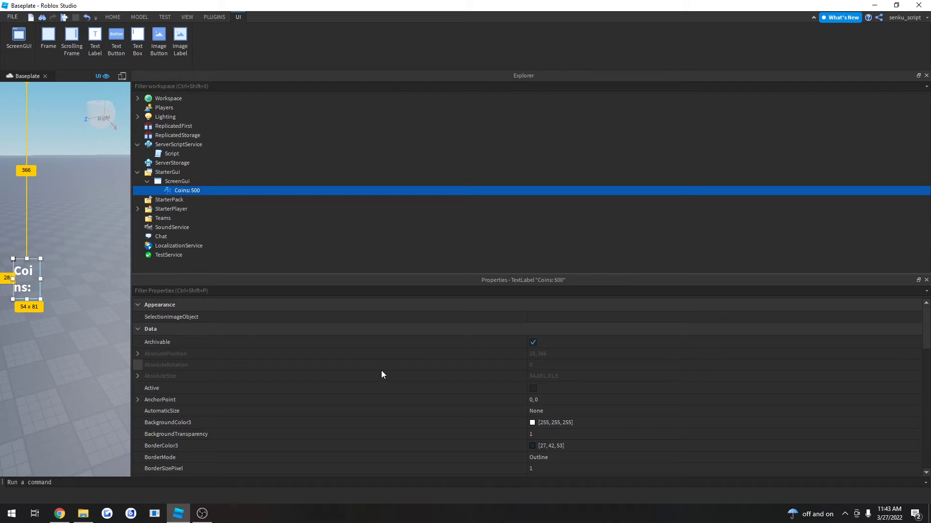
pyautogui.moveTo(131, 369); pyautogui.dragTo(801, 369)
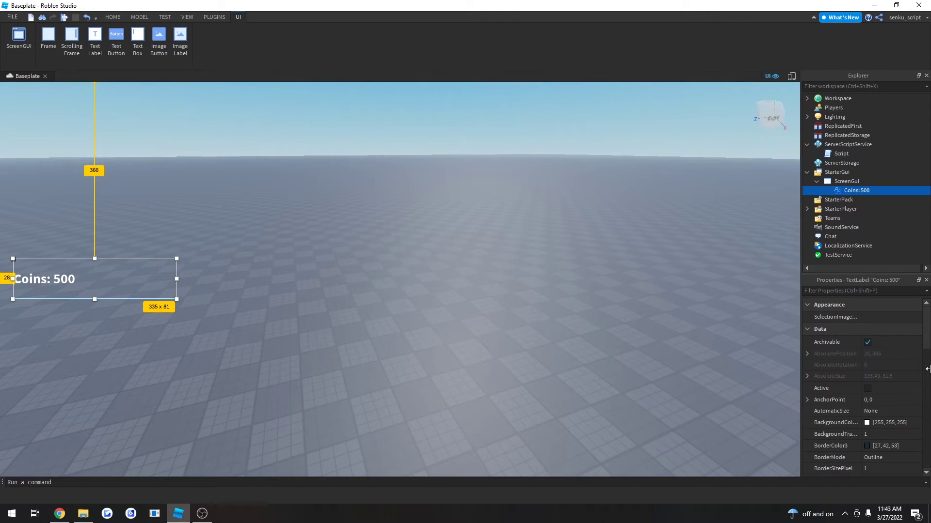
pyautogui.scroll(-4, 889, 420)
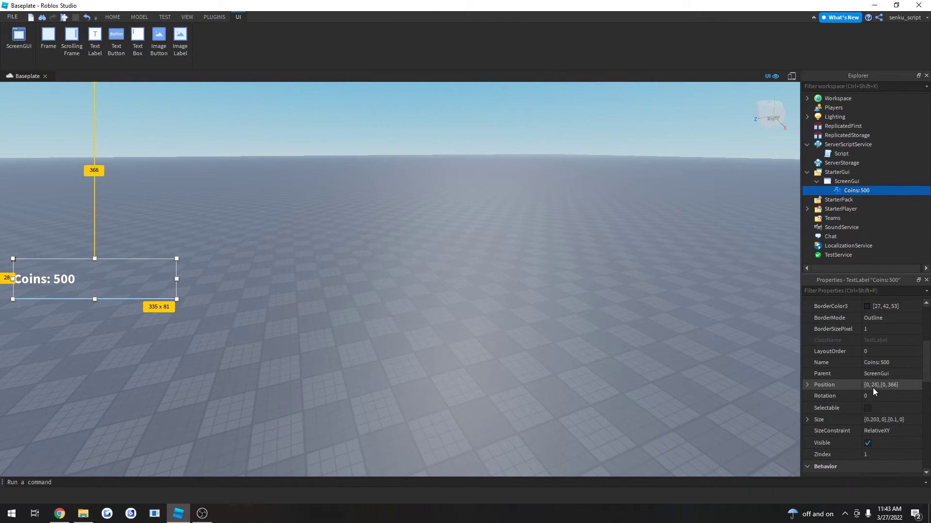
# Step: Set the label's Size to {0, 335},{0, 81}, then narrow the viewport to confirm it stays fixed
pyautogui.click(892, 420)
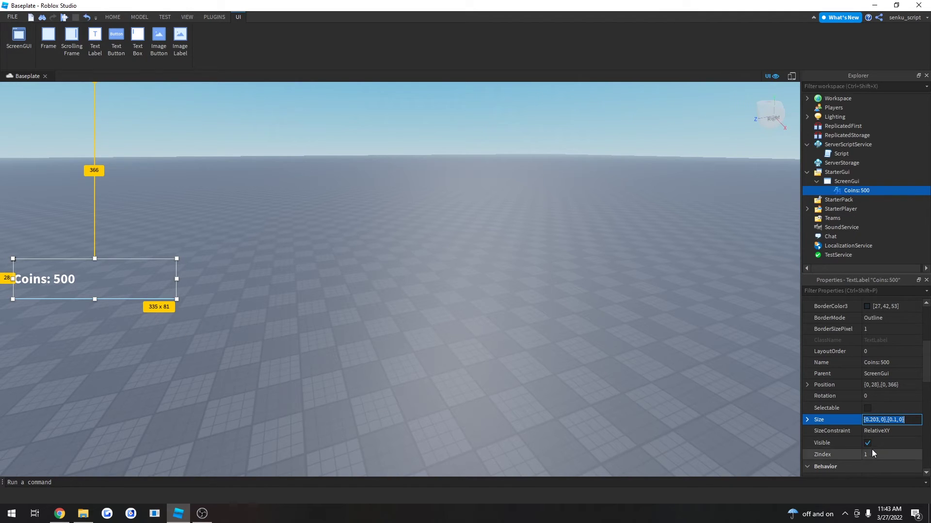
pyautogui.moveTo(878, 420); pyautogui.dragTo(868, 419)
pyautogui.press('BackSpace')
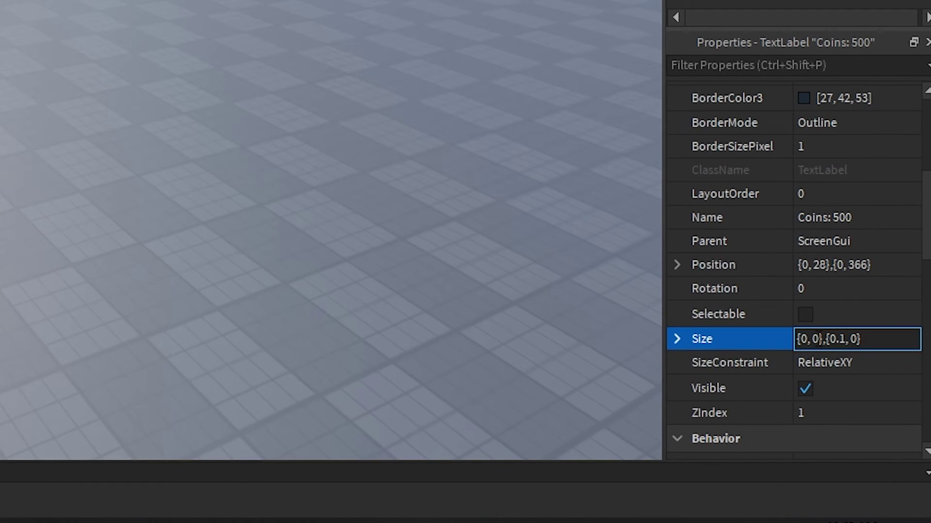
pyautogui.press('BackSpace')
pyautogui.write('335')
pyautogui.press('Right')
pyautogui.press('Right')
pyautogui.press('Right')
pyautogui.press('Right')
pyautogui.press('Right')
pyautogui.press('Right')
pyautogui.press('BackSpace')
pyautogui.press('BackSpace')
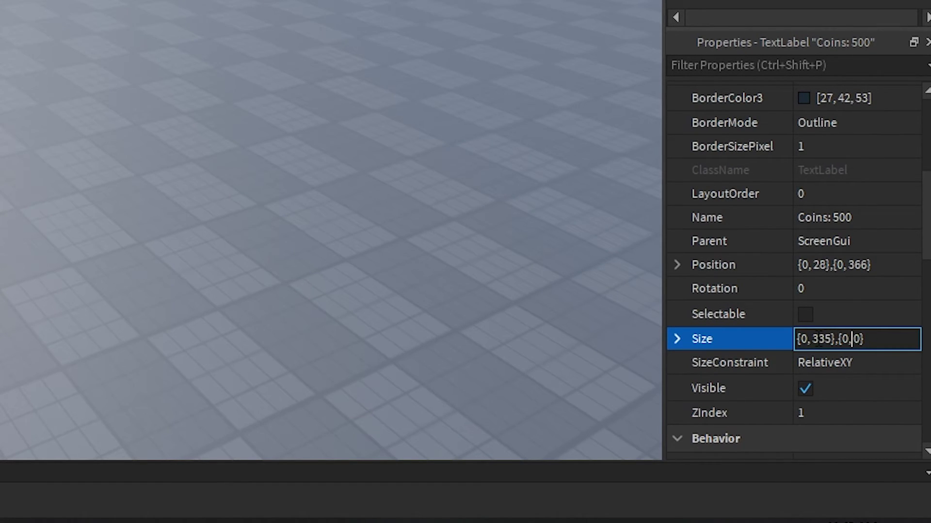
pyautogui.press('Right')
pyautogui.press('Right')
pyautogui.press('Right')
pyautogui.write('81')
pyautogui.press('Return')
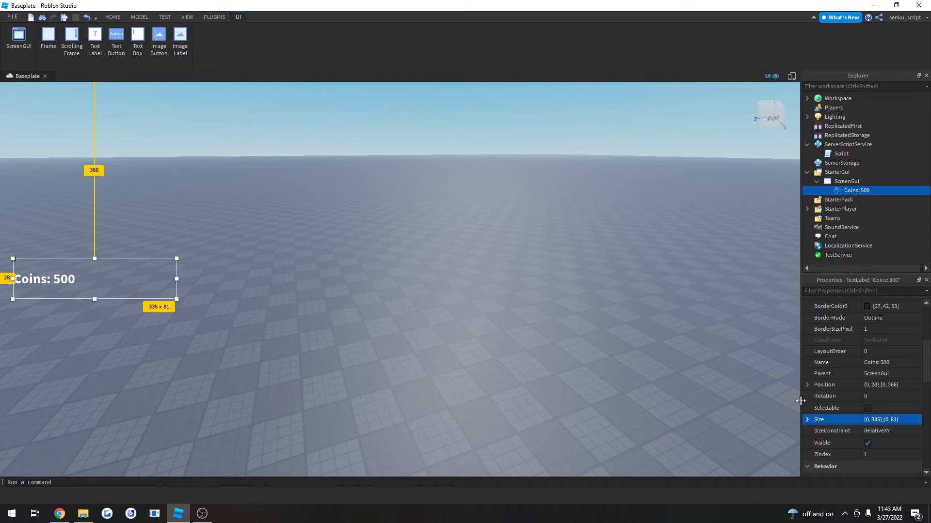
pyautogui.moveTo(800, 401); pyautogui.dragTo(722, 393)
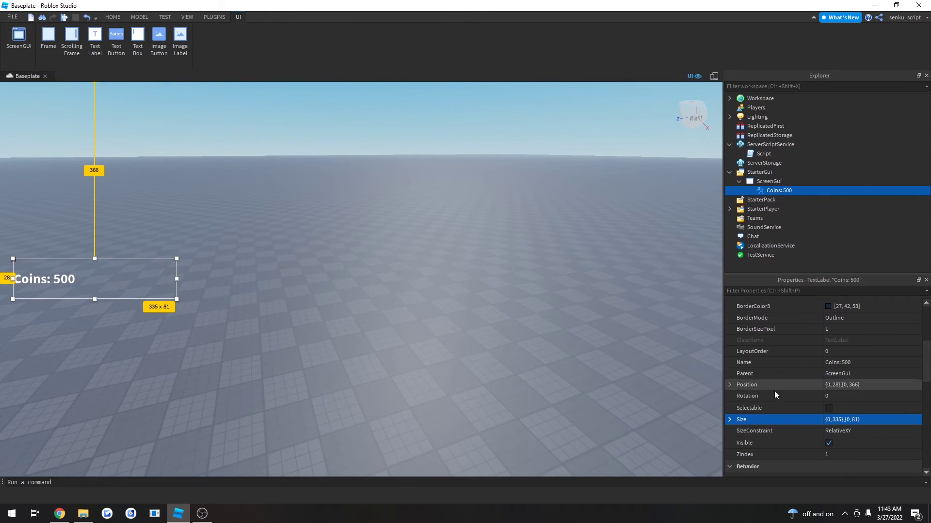
pyautogui.click(853, 420)
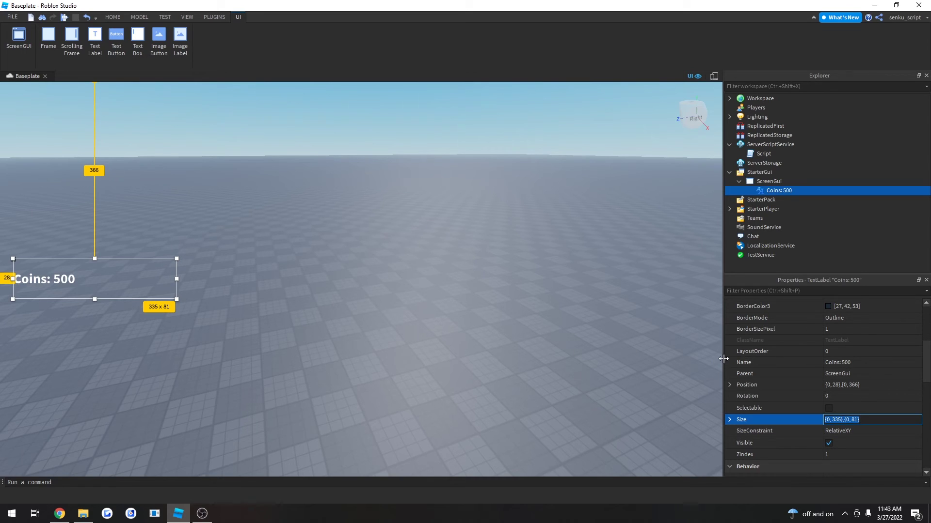
pyautogui.scroll(-5, 867, 373)
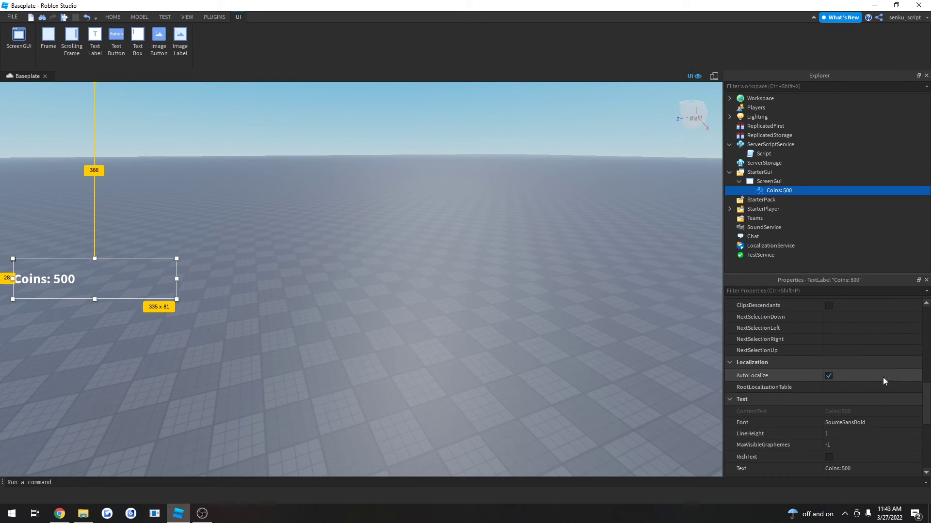
pyautogui.scroll(2, 882, 396)
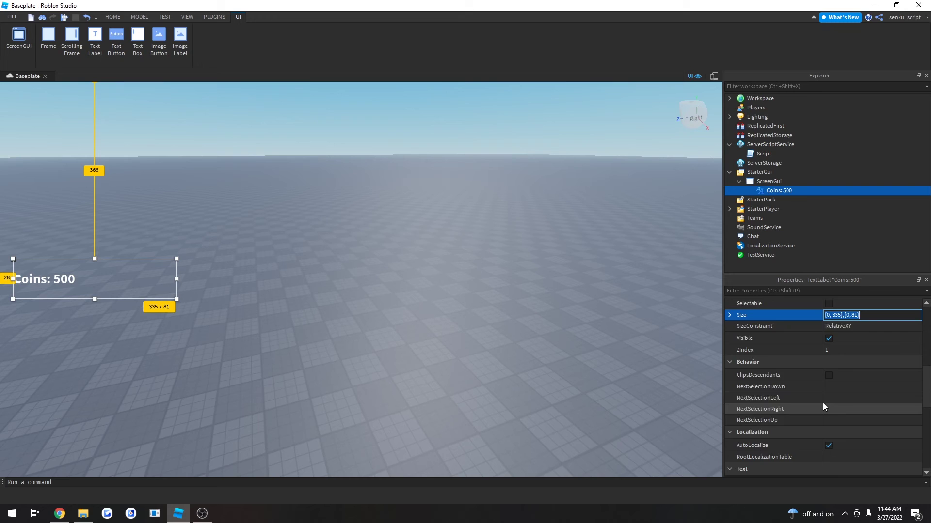
pyautogui.scroll(-7, 853, 412)
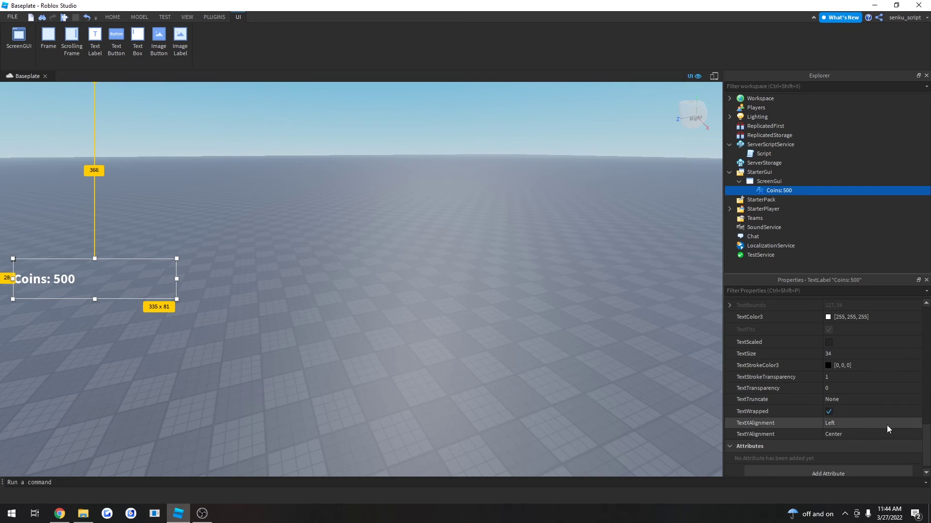
pyautogui.click(828, 345)
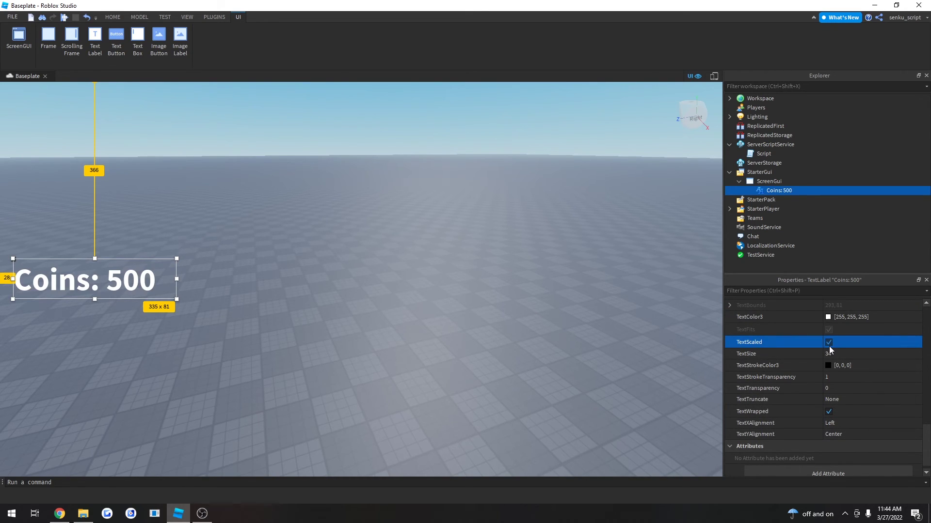
pyautogui.click(829, 346)
pyautogui.scroll(7, 867, 403)
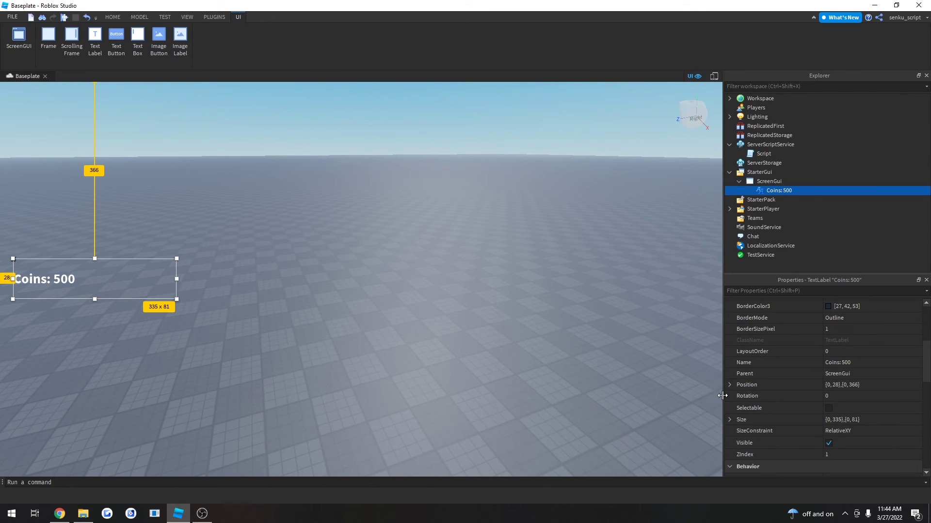
pyautogui.moveTo(722, 396); pyautogui.dragTo(805, 376)
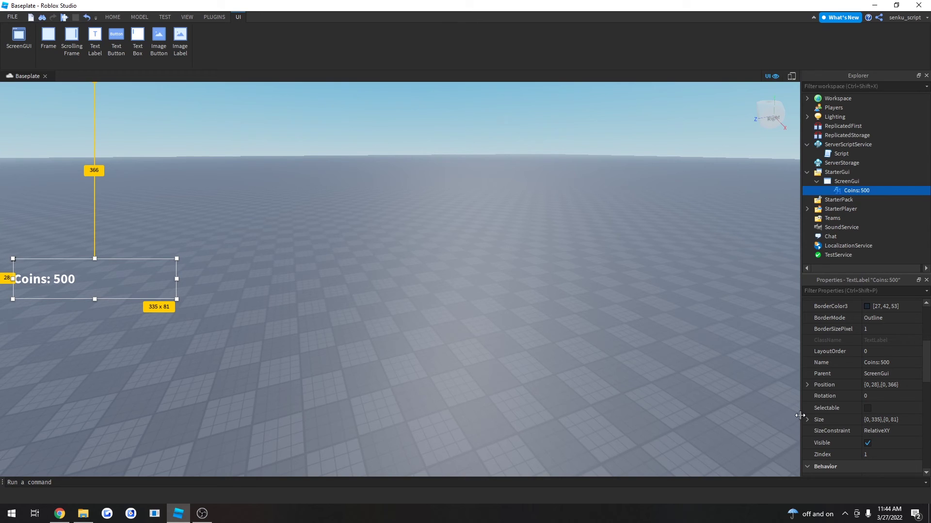
pyautogui.moveTo(799, 418); pyautogui.dragTo(801, 383)
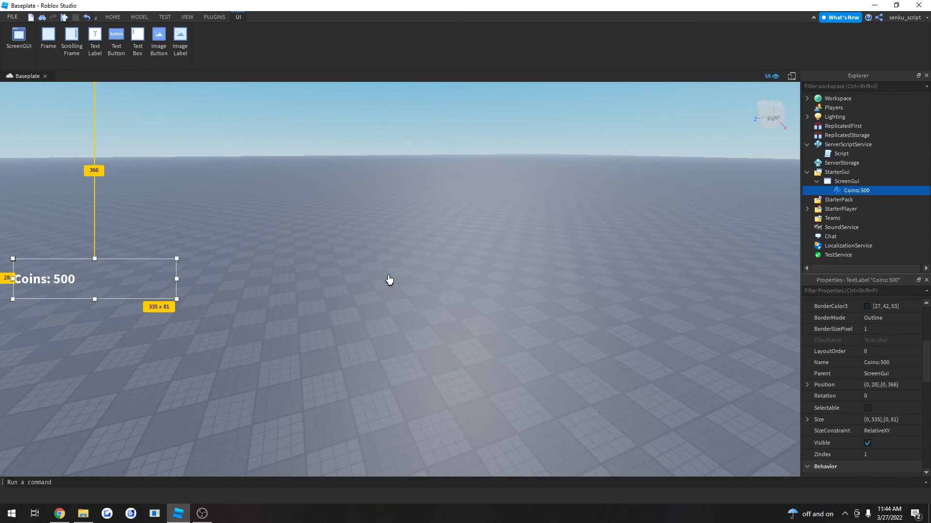